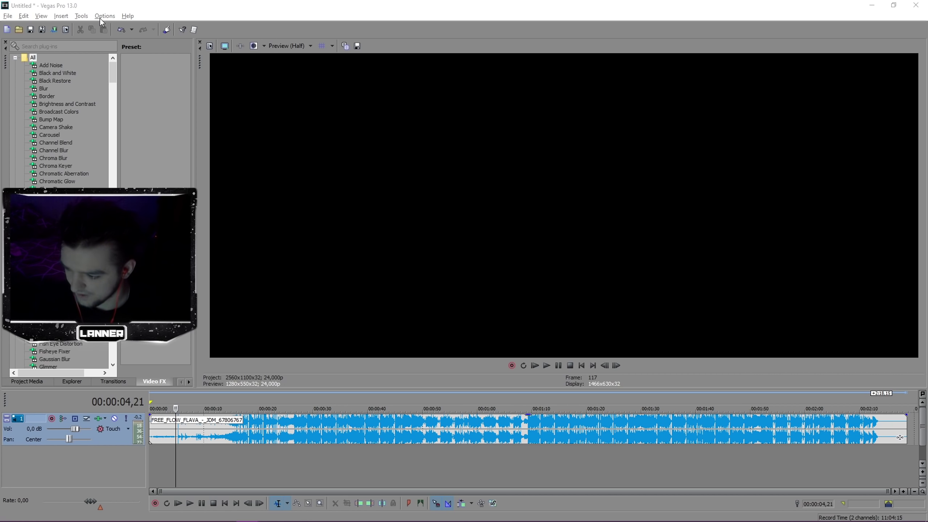
Step: Check the default stereo and front playback device in the Audio Device preferences against the Windows sound output device
click(100, 18)
click(164, 305)
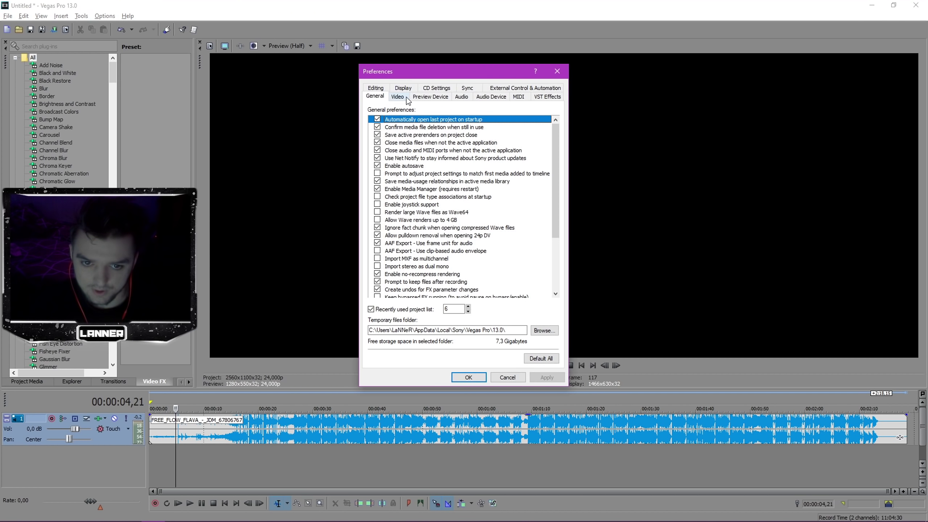
click(498, 100)
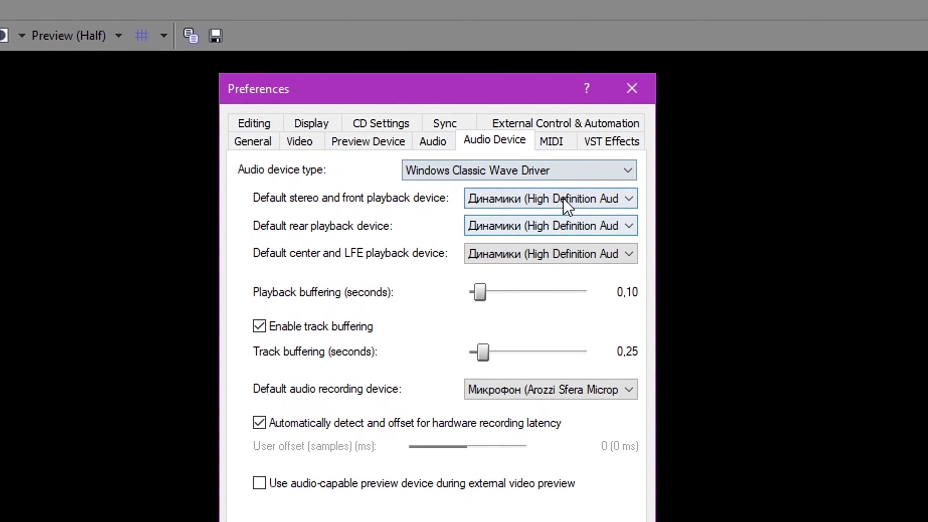
click(524, 124)
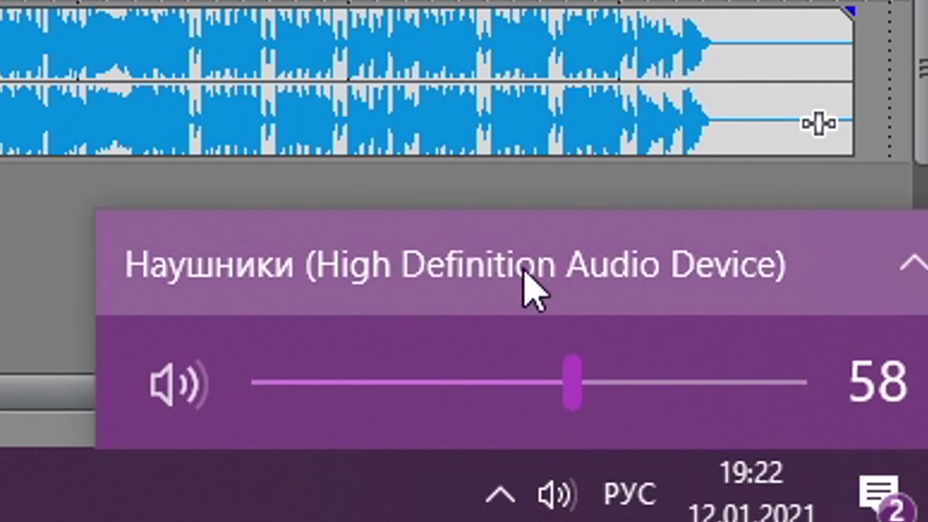
click(523, 271)
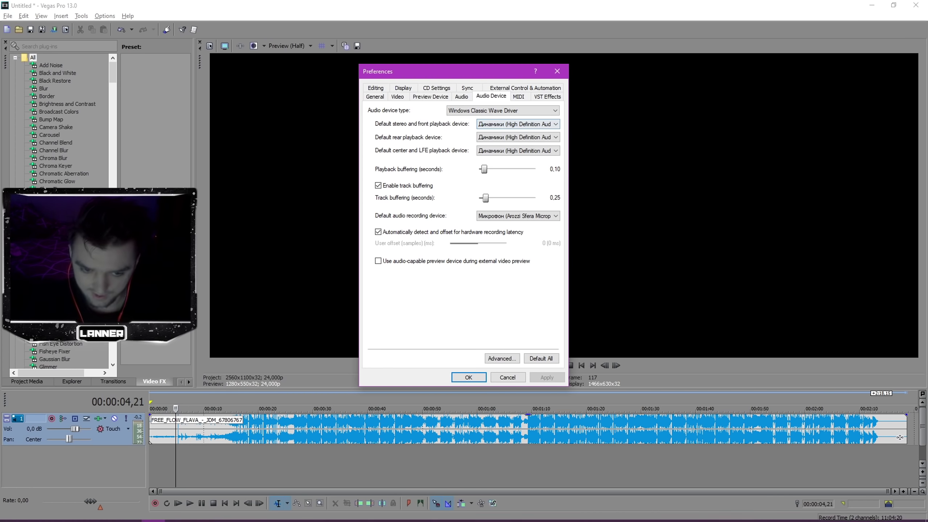
click(468, 377)
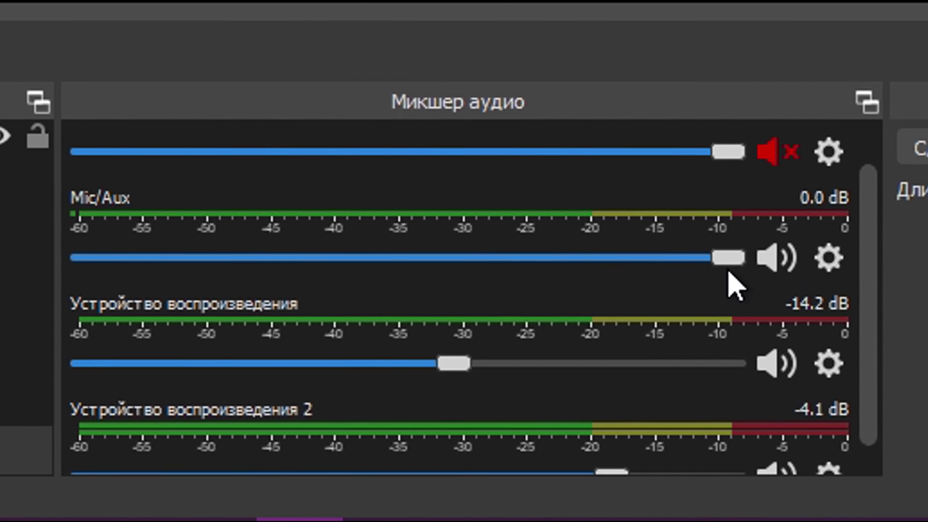
Step: Switch to OBS and open the properties of the audio source Устройство воспроизведения 2 in the mixer
click(742, 317)
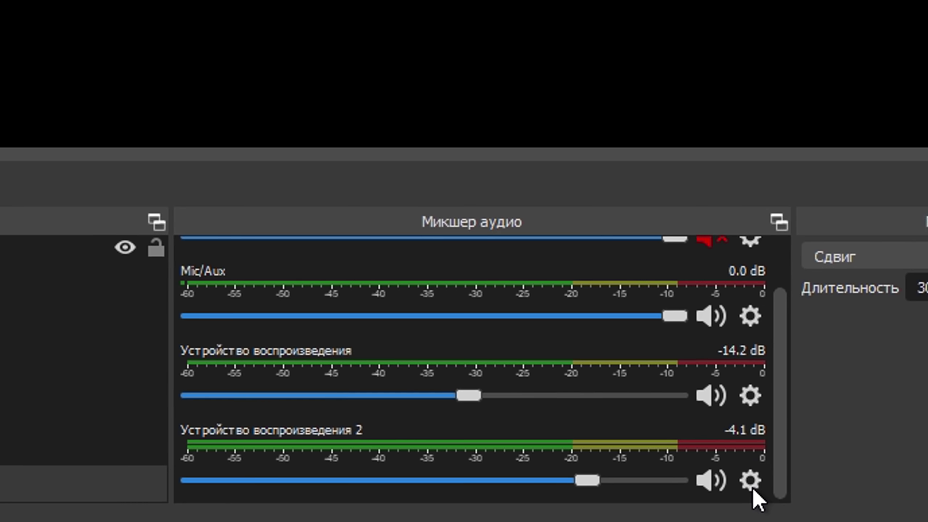
click(752, 492)
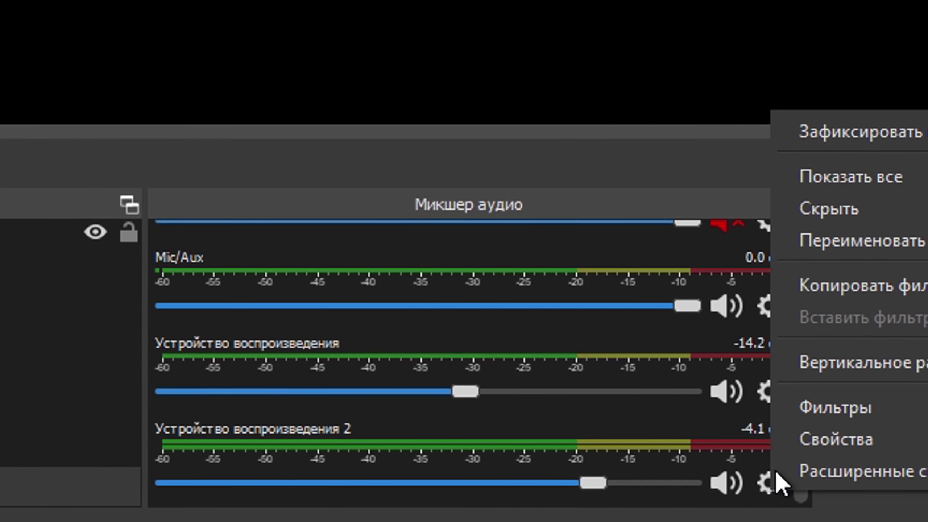
click(804, 441)
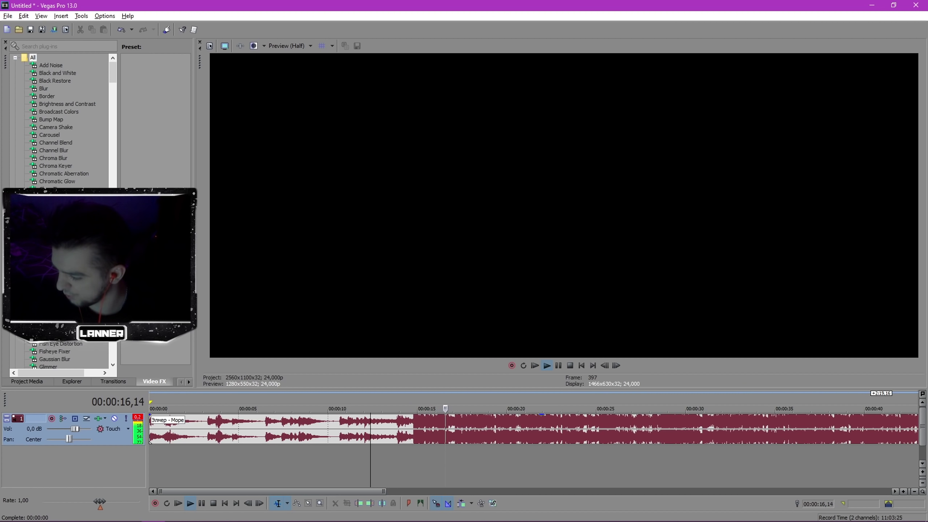
Step: Audition candidate music tracks on the Vegas Pro timeline, including Элнер - Море, CHENSKY - Эвелон and the Fly Project track
scroll(448, 451, down, 2)
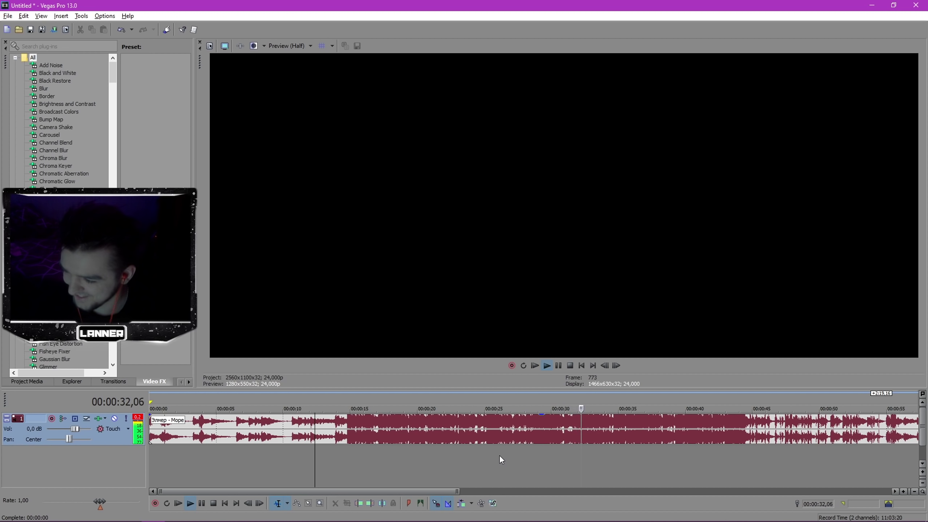
key(space)
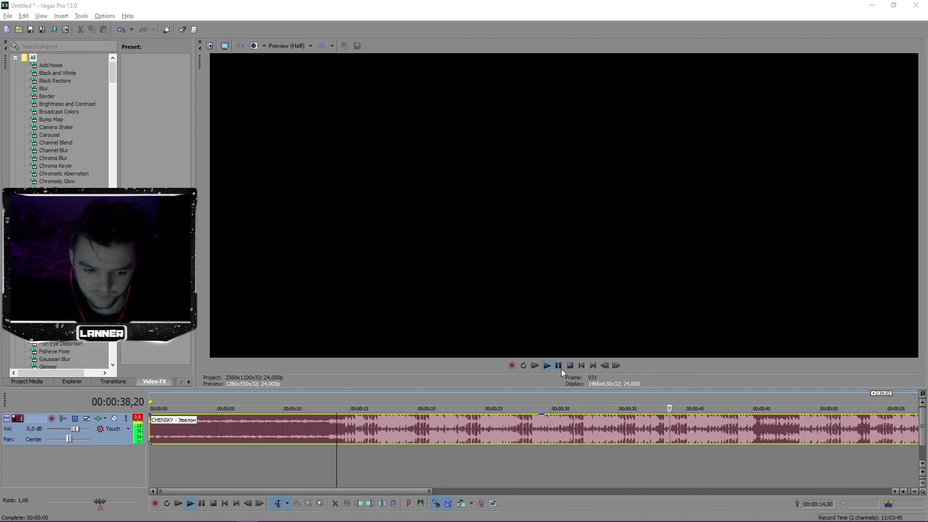
click(561, 368)
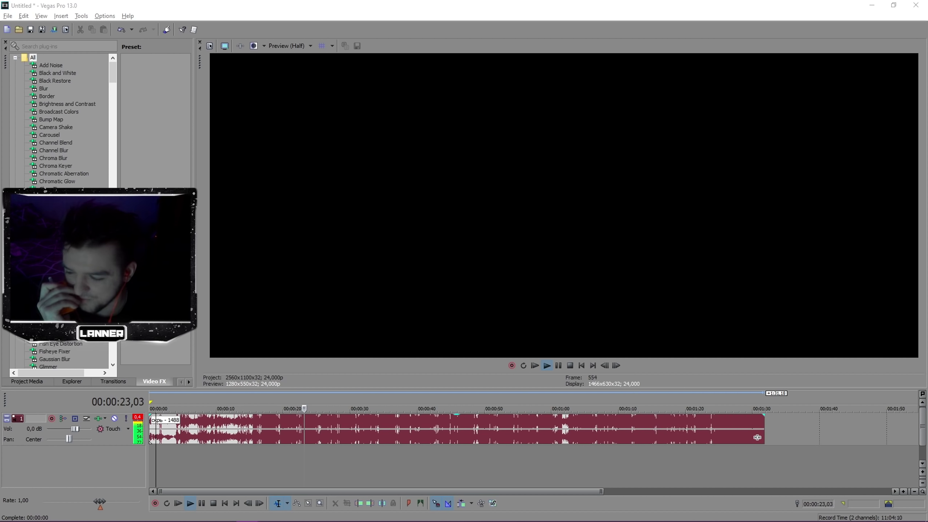
key(space)
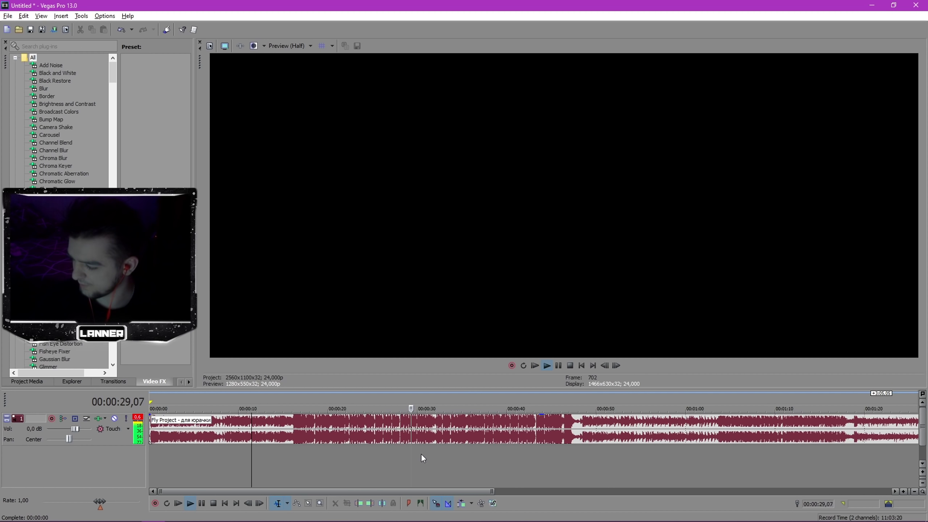
click(569, 366)
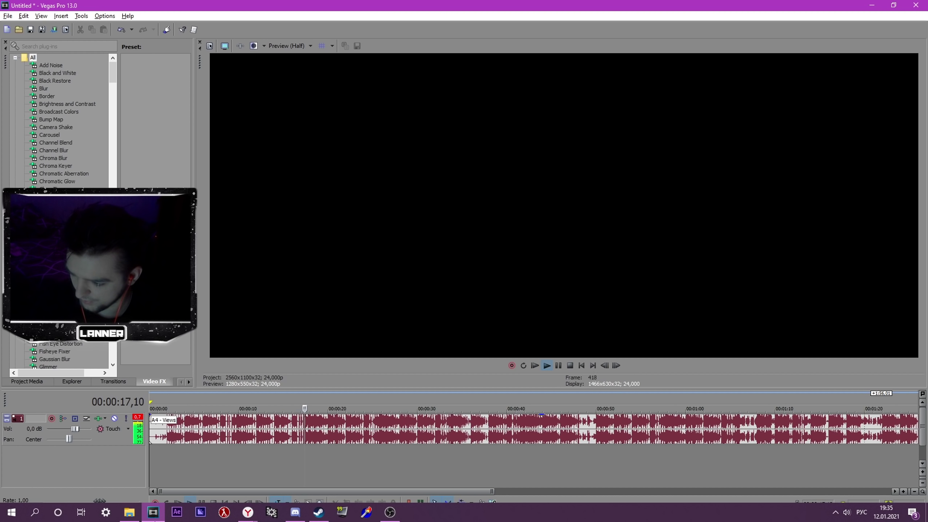
Step: Audition the tracks A4 - Views, dj arbuz - гучи тапок vol. 2 and Masked Wolf - Astronaut In The Ocean
mouse_move(157, 519)
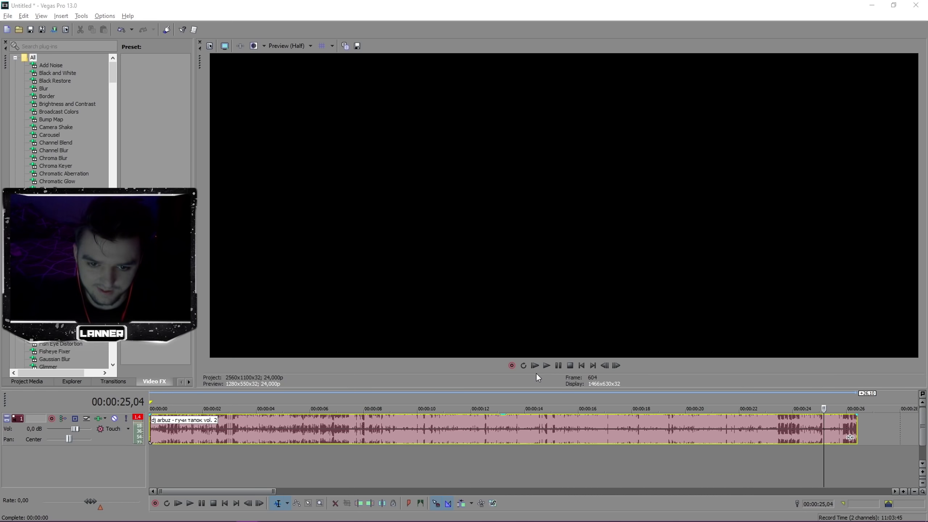
key(alt+Tab)
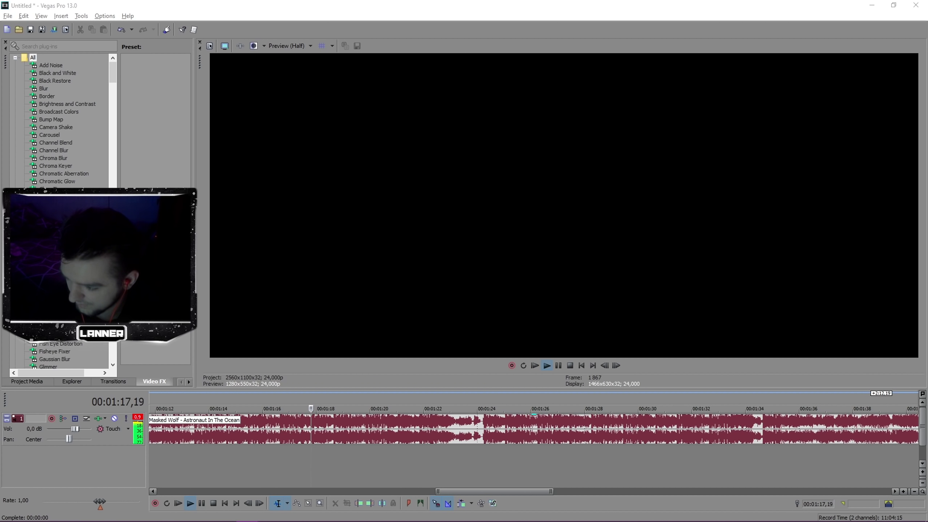
click(552, 369)
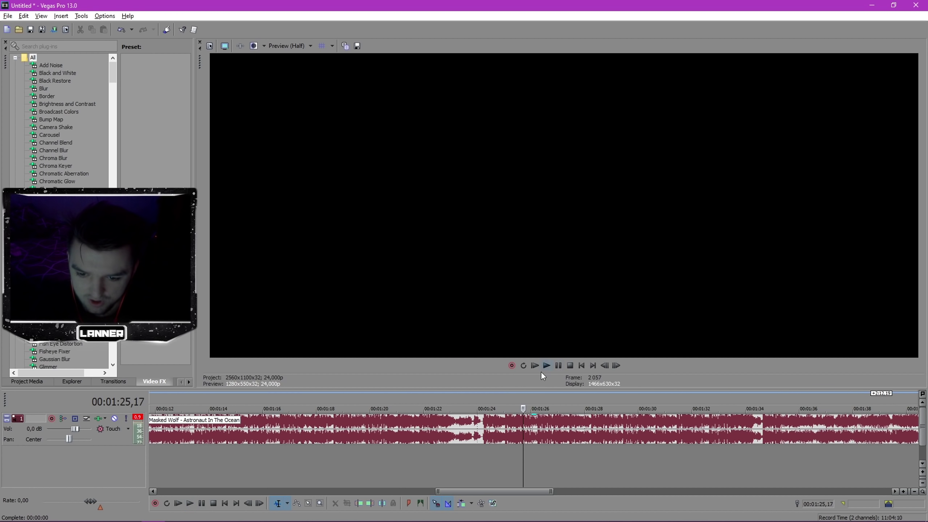
scroll(356, 423, down, 3)
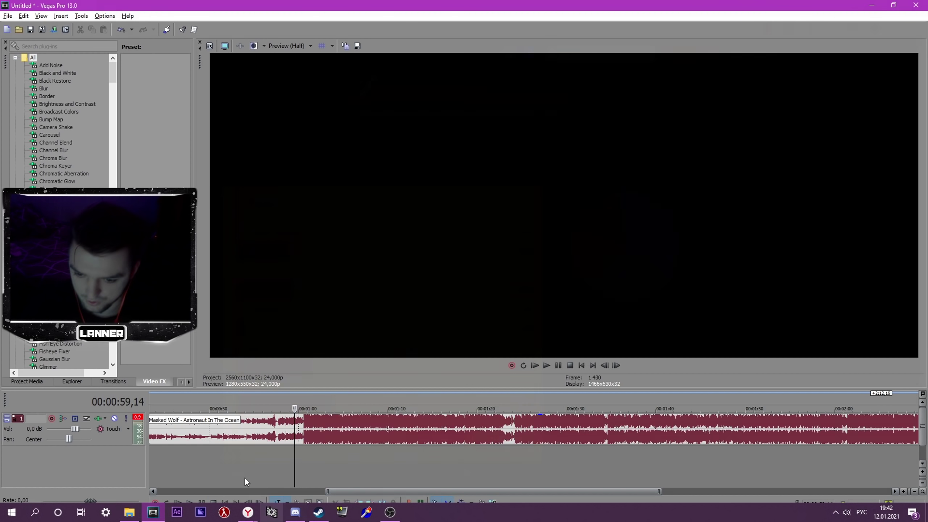
Step: Switch to the browser, review the Straw Poll results of both track votes, and return to Vegas Pro
click(272, 513)
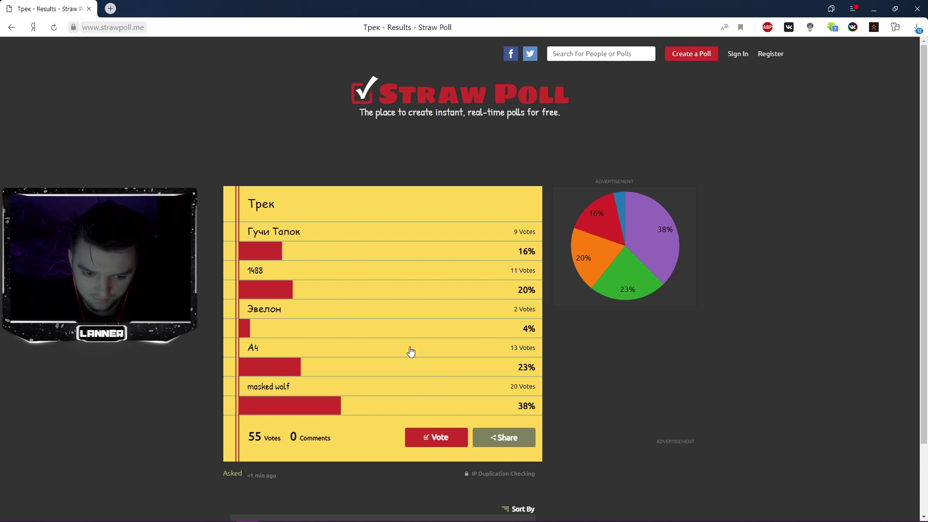
key(alt+Left)
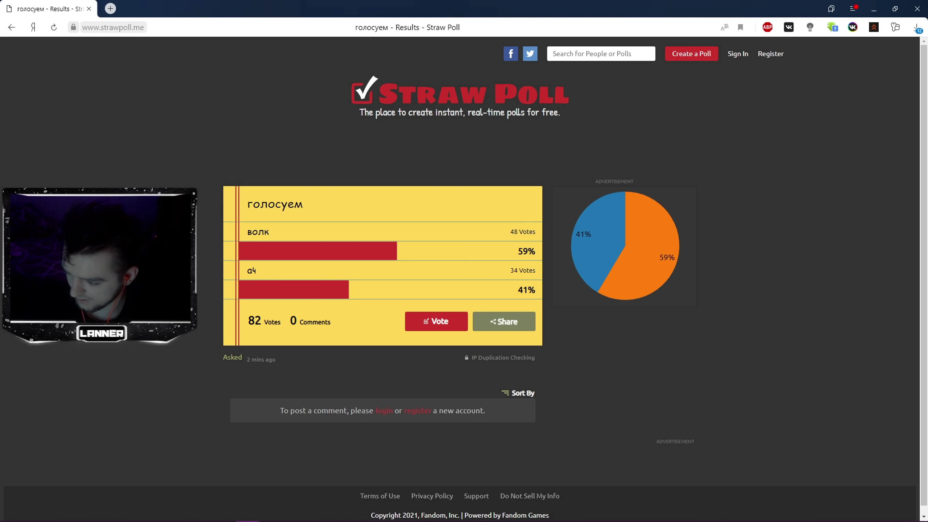
key(alt+Tab)
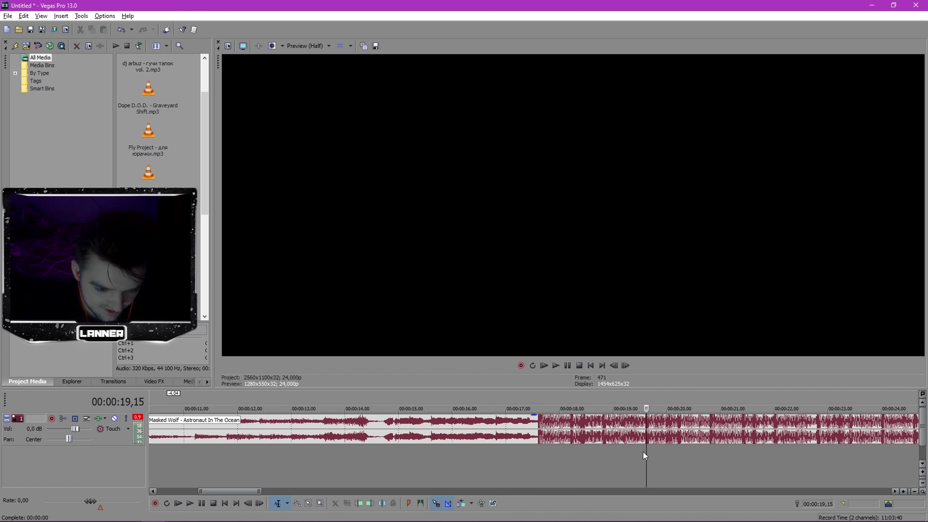
Step: Scrub the playhead back from the drop in Masked Wolf - Astronaut In The Ocean and save the project as а где звук.veg
drag(646, 452, 601, 454)
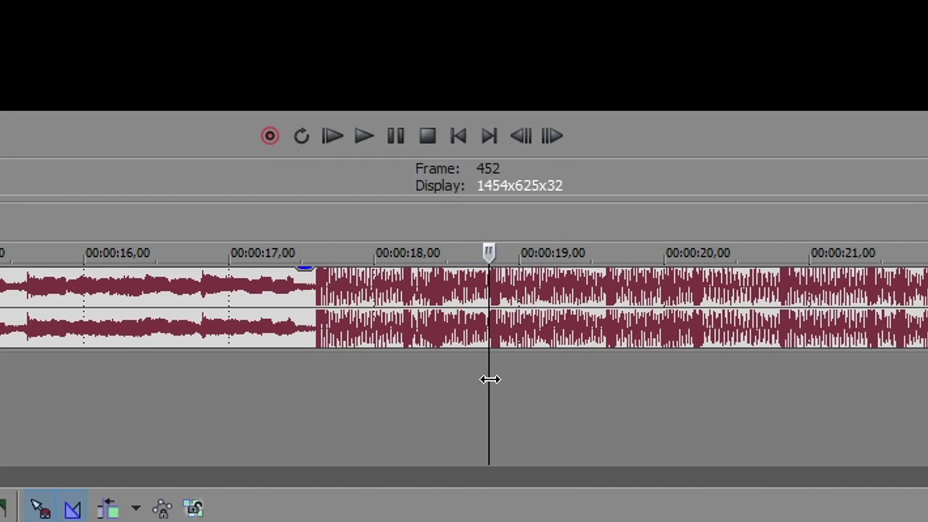
drag(490, 380, 262, 371)
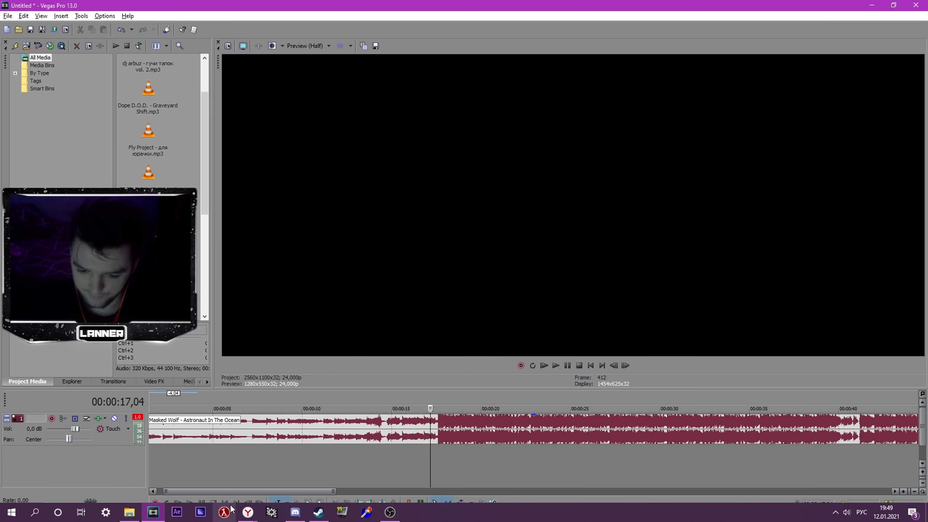
key(Home)
key(ctrl+s)
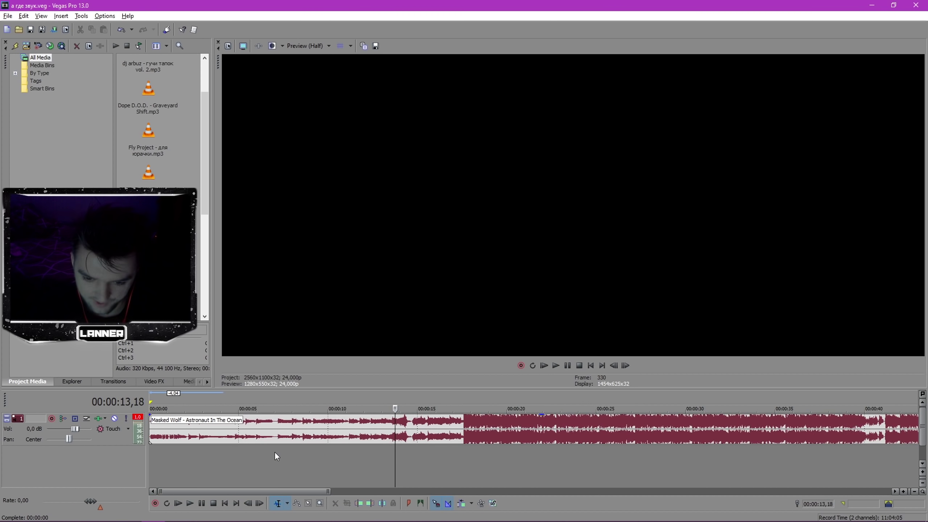
Step: Trim off the music's intro before 00:00:07,19 so the rest starts the timeline, and add a fade-in ending at about 00:00:05,21
click(277, 447)
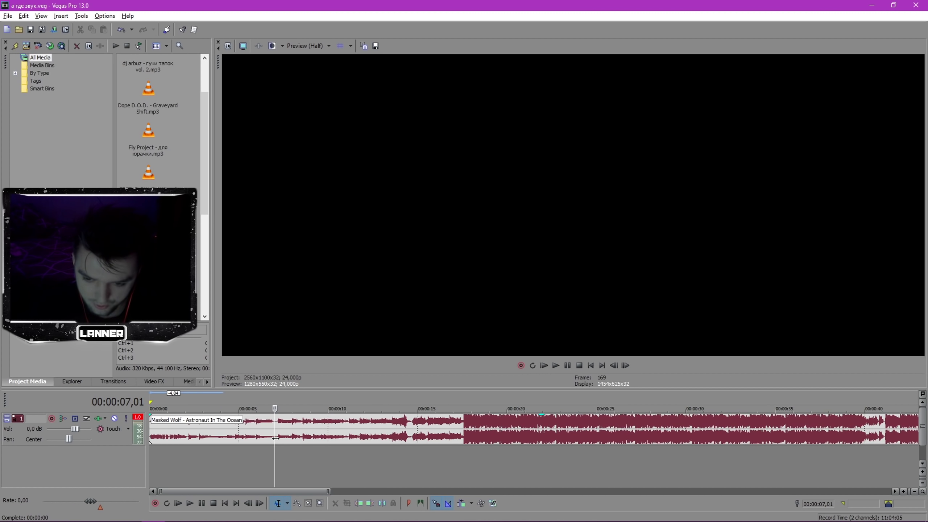
click(456, 428)
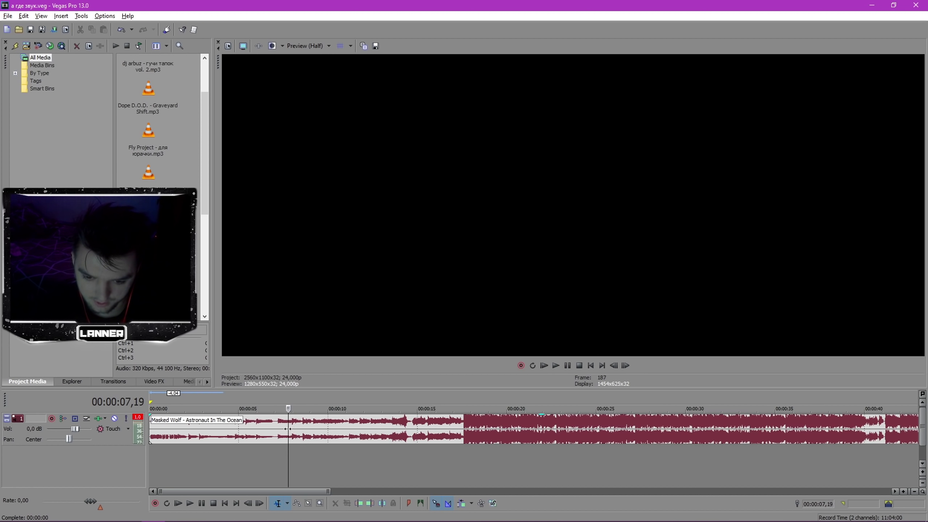
key(s)
double_click(254, 428)
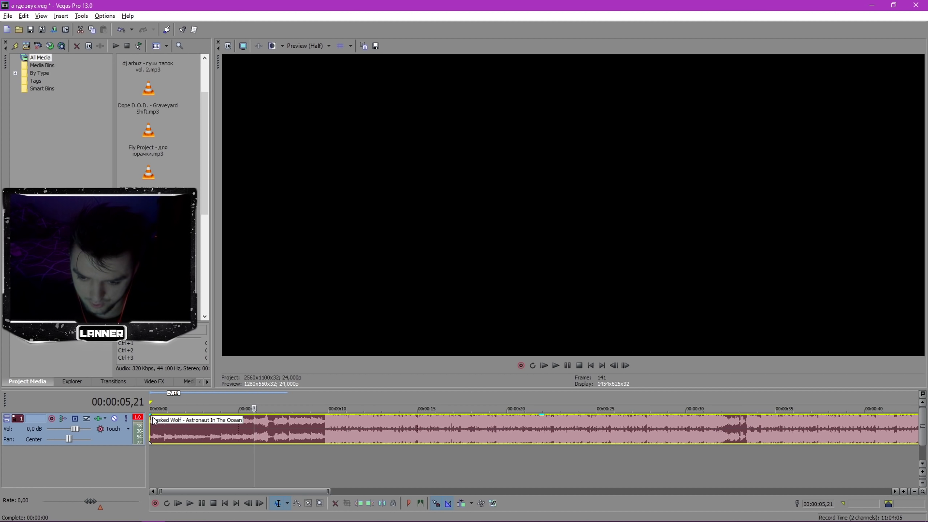
drag(154, 420, 254, 420)
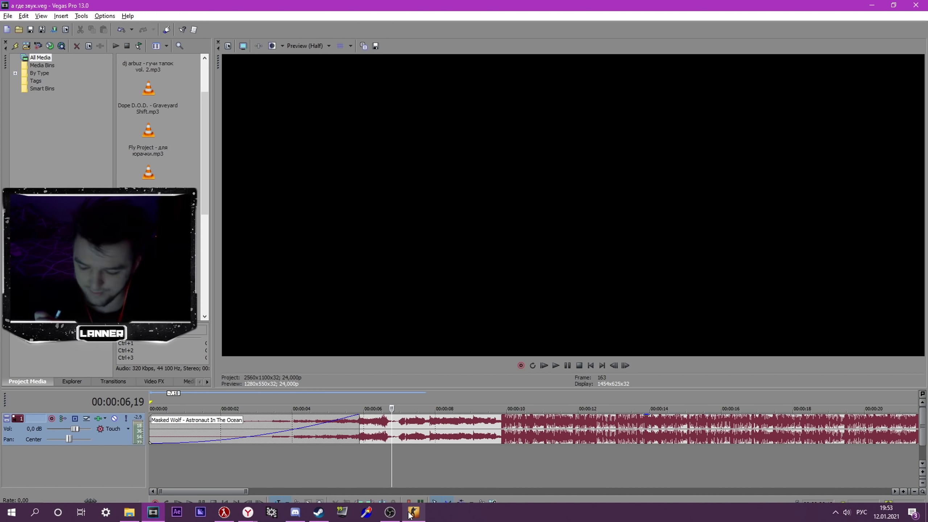
Step: Switch to the browser and look through the description of the MN Demos FRAGSHOW #74 video on YouTube
mouse_move(409, 514)
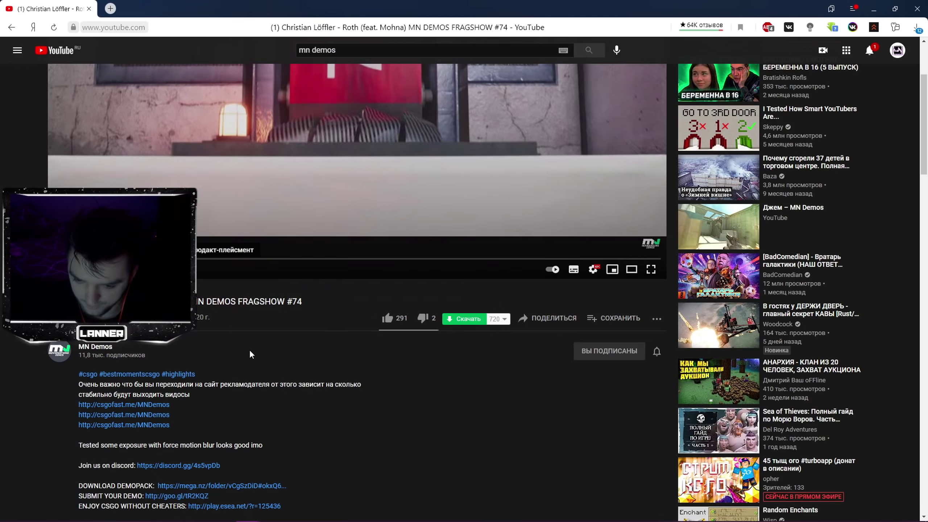
scroll(249, 353, down, 10)
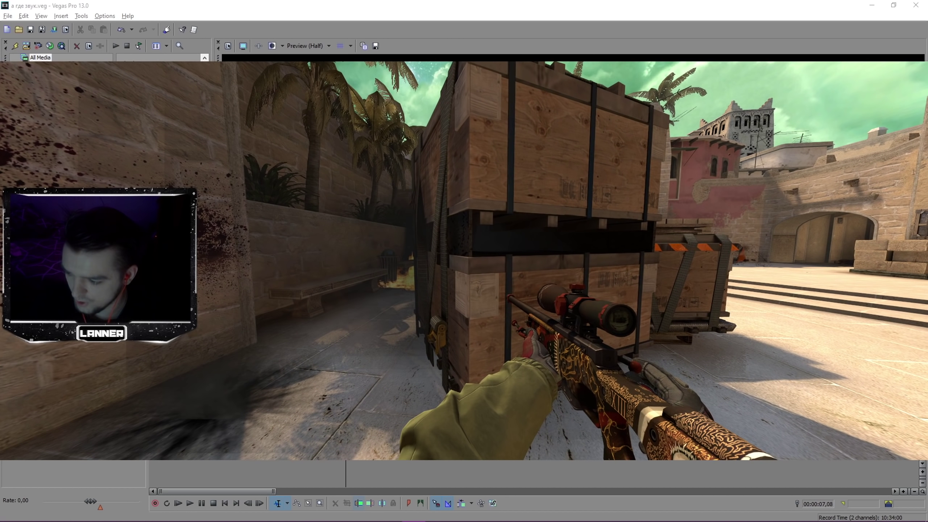
Step: Switch to VirtualDub and save the WEAPONS TGA image sequence as an AVI file in the D: folder волк\1
key(alt+Tab)
click(413, 448)
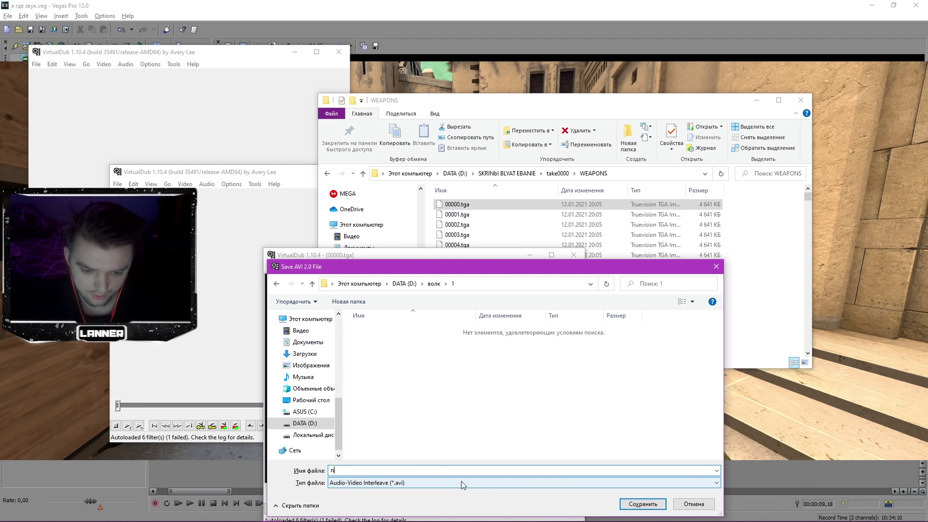
key(Return)
Step: Go up to the take0000 folder in File Explorer and open its NORMAL folder
click(449, 238)
key(BackSpace)
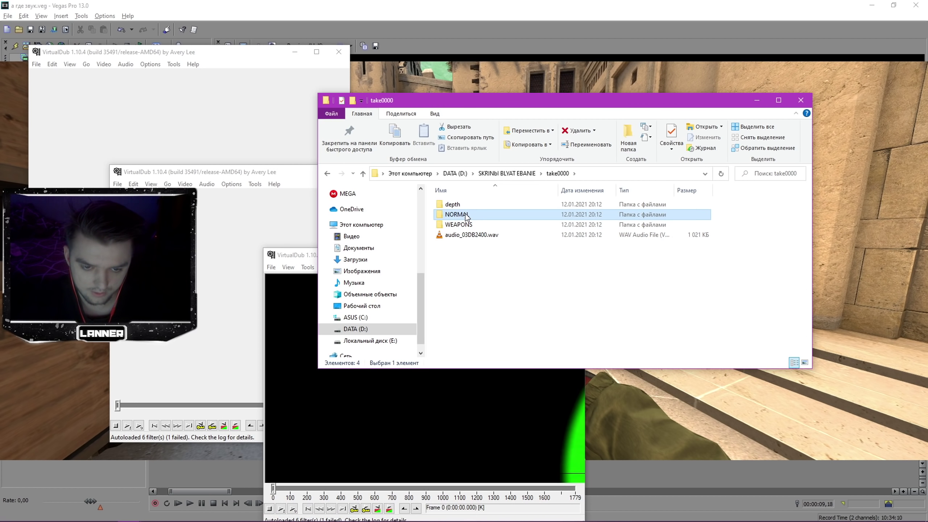
double_click(453, 214)
click(196, 278)
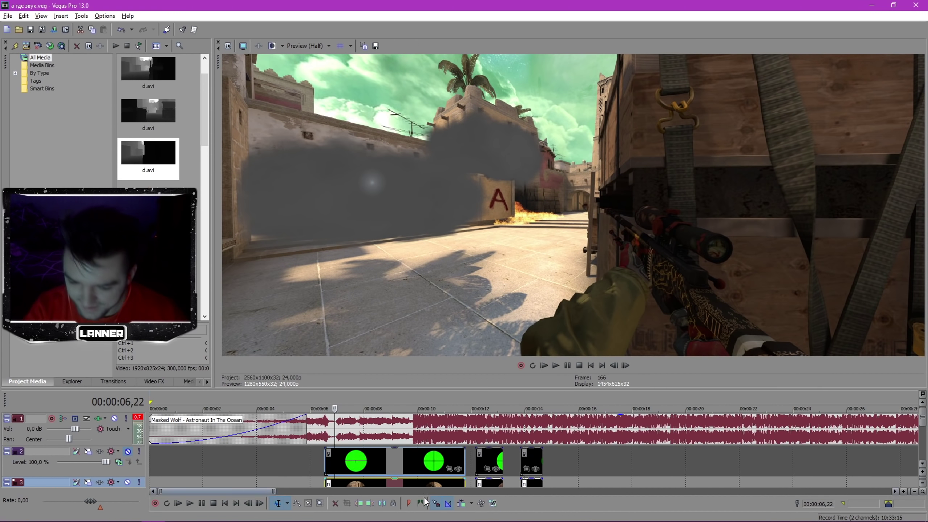
Step: Return to Vegas Pro and play the music on the timeline from 00:00:05,15
click(556, 463)
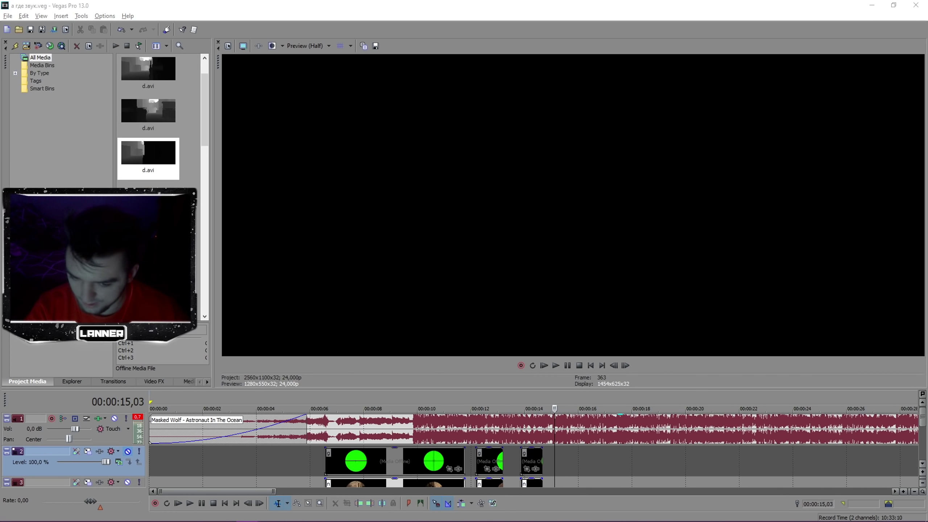
click(299, 430)
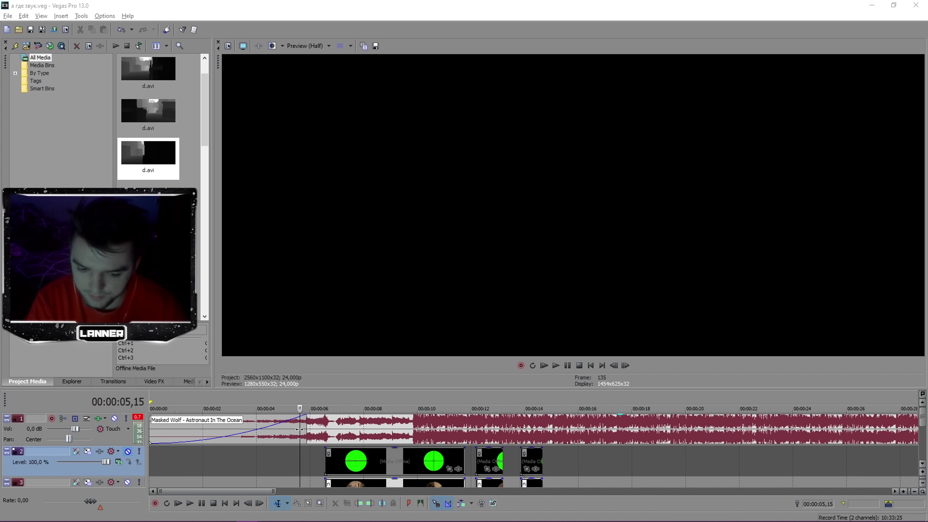
key(space)
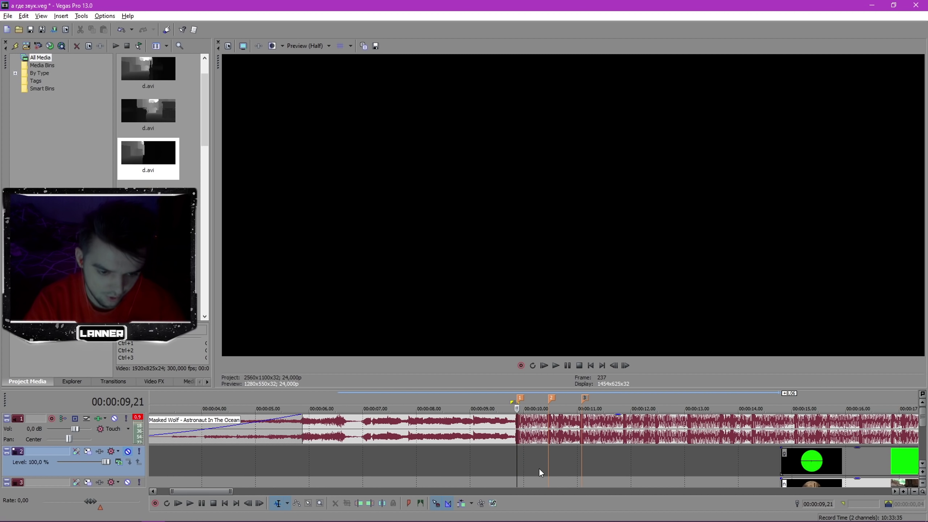
Step: Add a marker on the beat at 00:00:10,16 and move the edit cursor to marker 3
scroll(538, 468, up, 2)
click(612, 450)
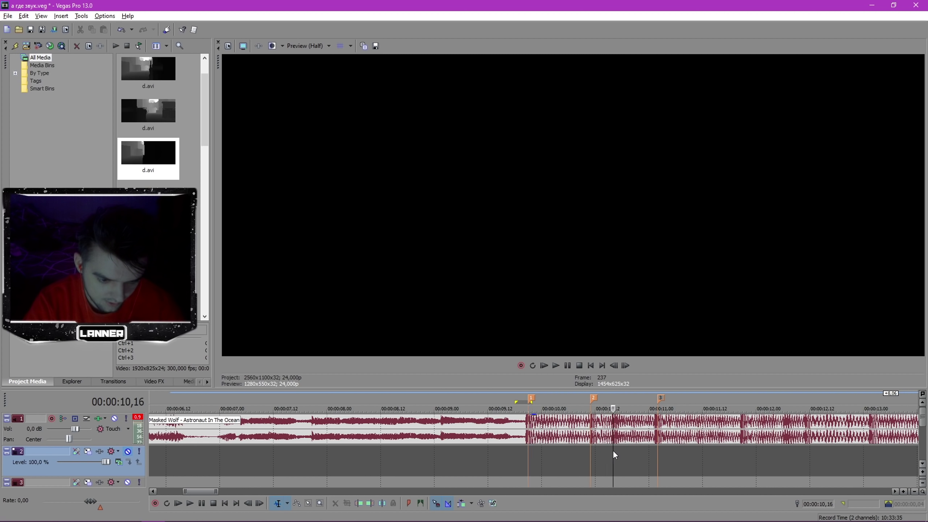
key(m)
key(Return)
key(ctrl+Right)
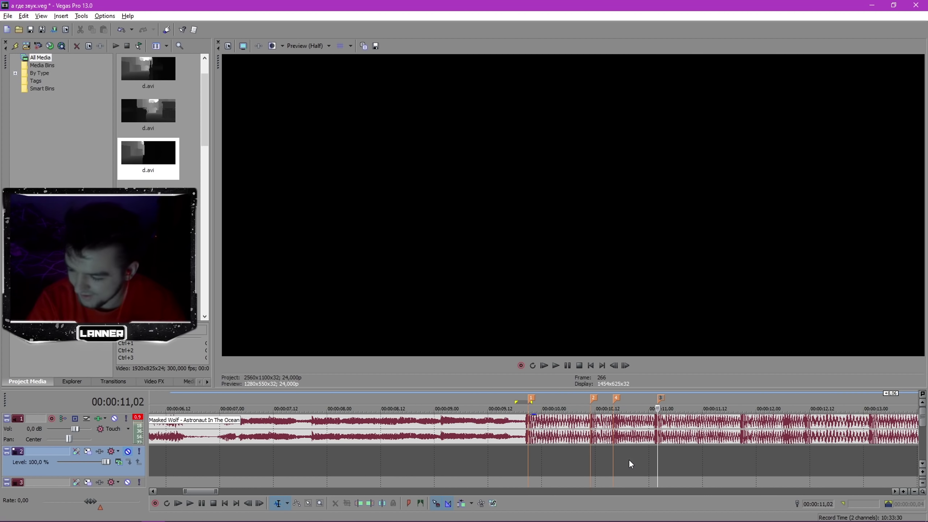
Step: Select the time range from 00:00:09,11 to 00:00:12,13 and play the three clips against the music
scroll(629, 459, down, 4)
drag(614, 468, 575, 455)
scroll(575, 455, up, 3)
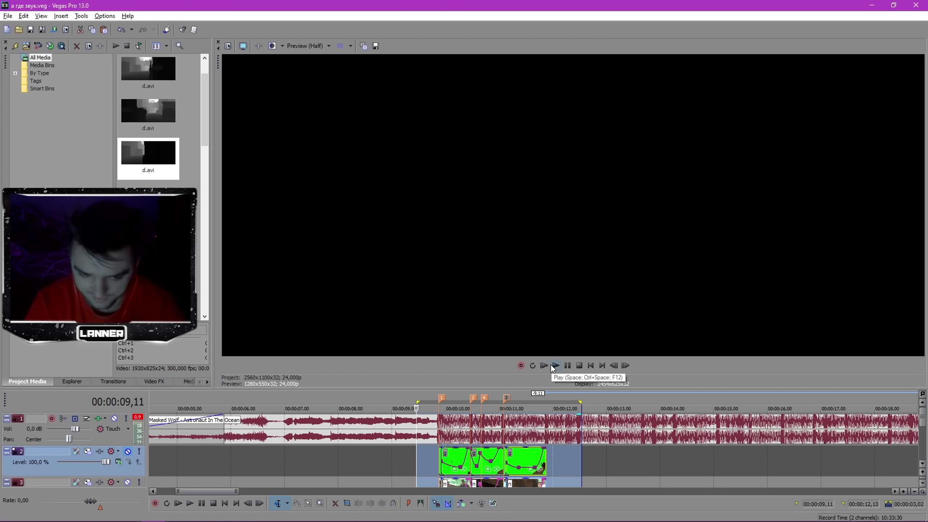
click(556, 365)
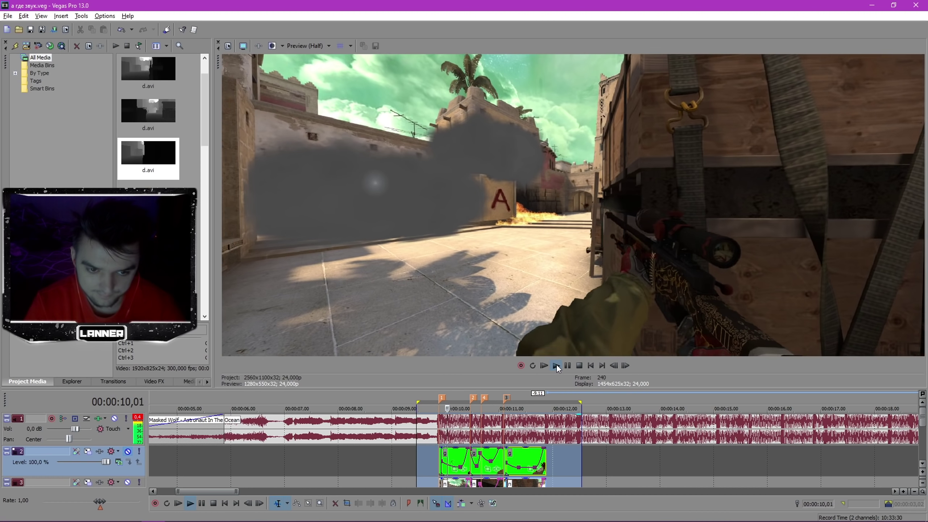
key(space)
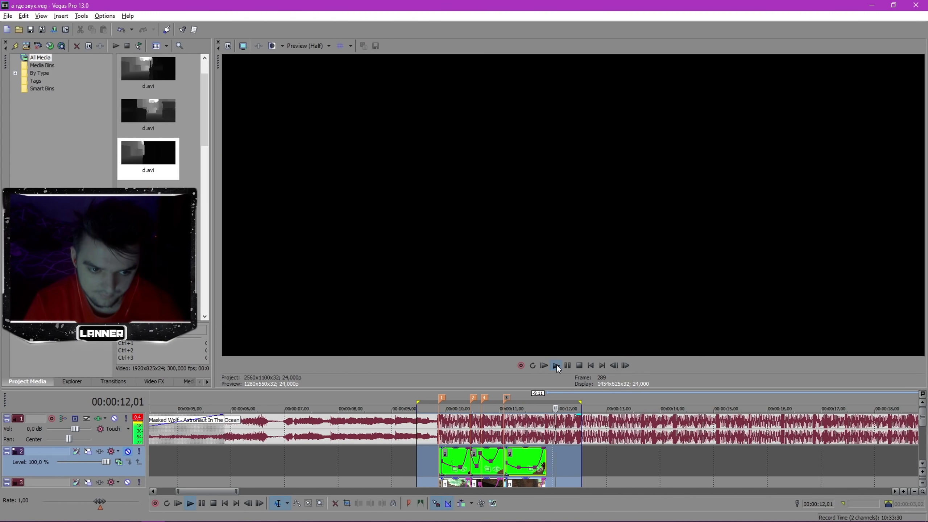
Step: Place the edit cursor at the end of the third clip and examine the music waveform after it up to 00:00:13,02
scroll(506, 467, up, 4)
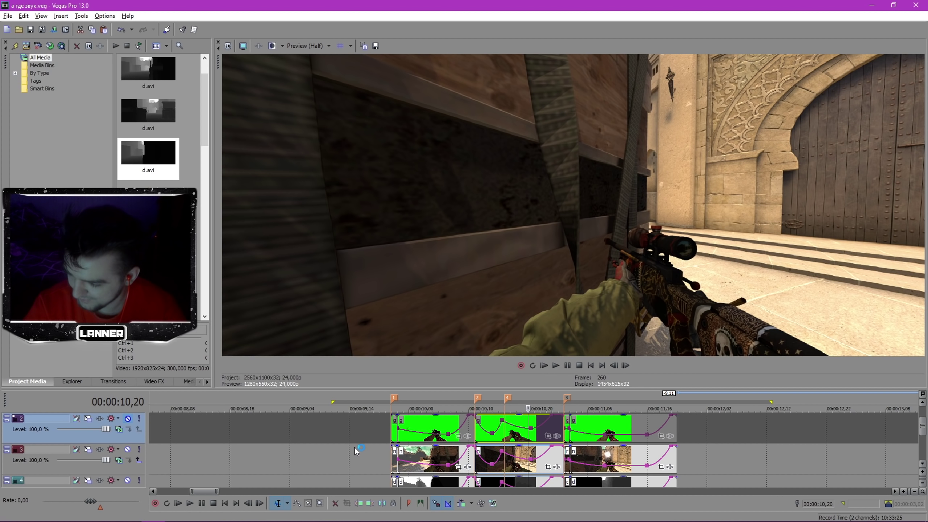
scroll(469, 459, up, 2)
click(677, 464)
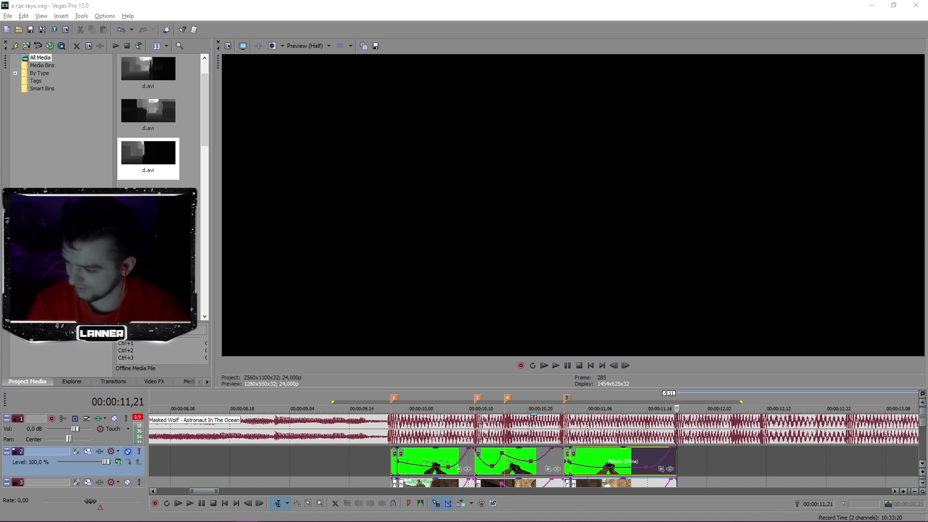
click(668, 425)
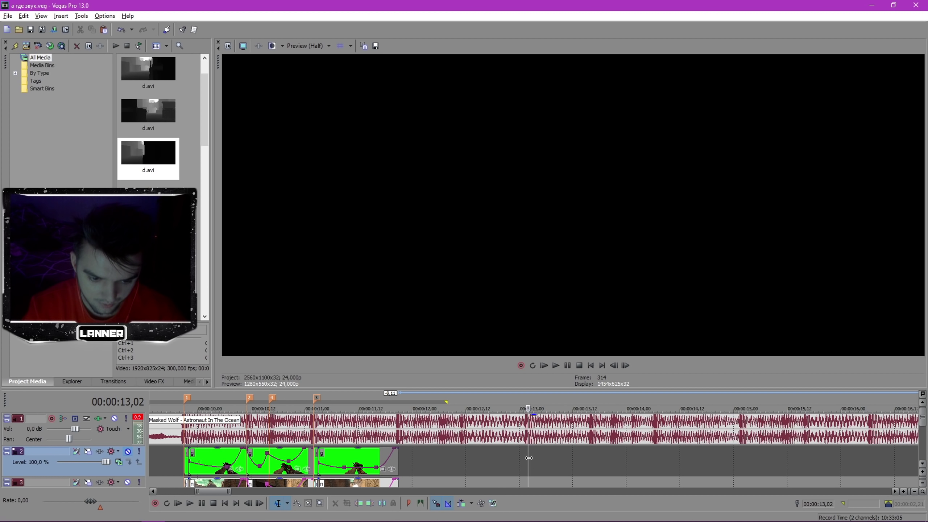
drag(529, 458, 460, 477)
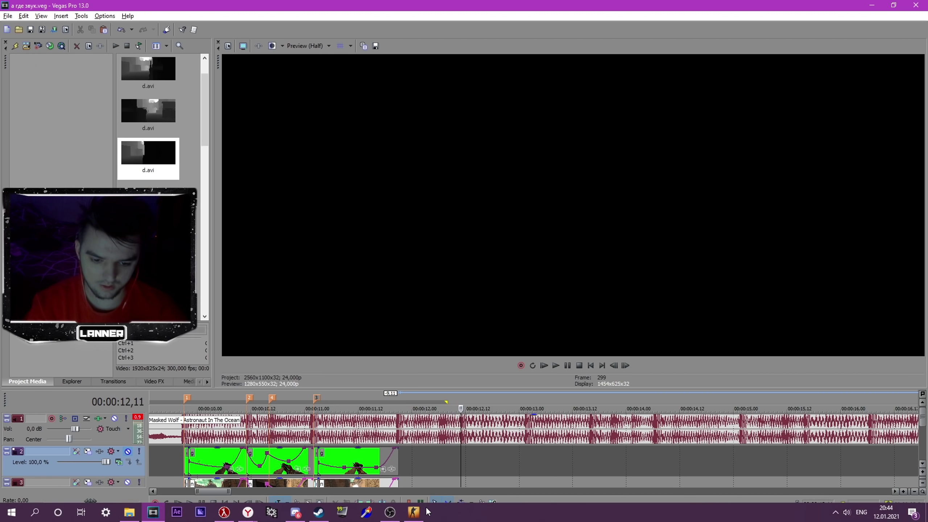
key(alt+Tab)
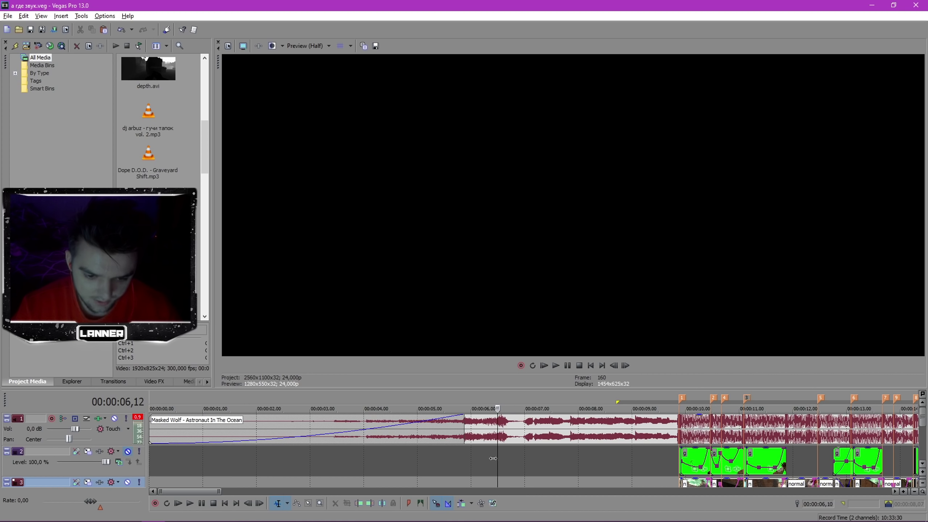
Step: Play the music's quiet intro from 00:00:05,11 and preview the two opening clips from 00:00:02,08
scroll(507, 462, up, 3)
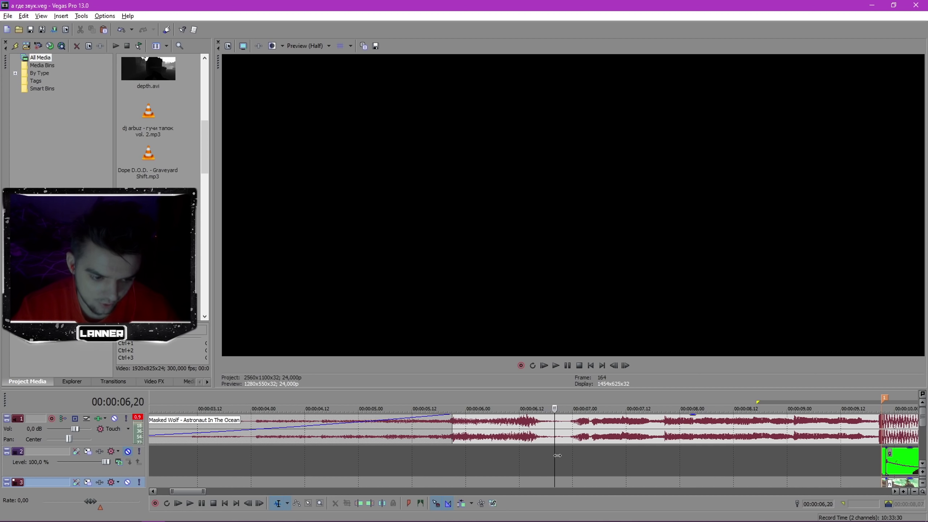
scroll(557, 455, up, 2)
click(356, 455)
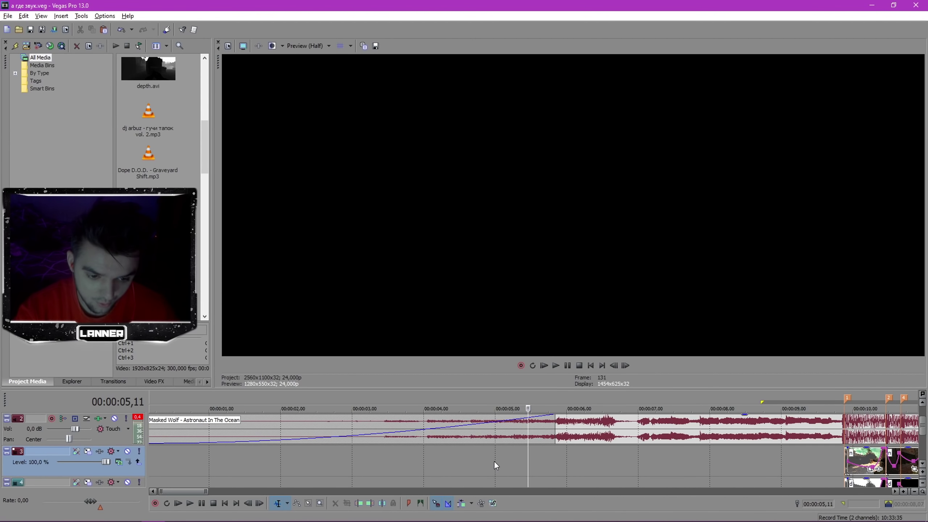
key(space)
click(555, 366)
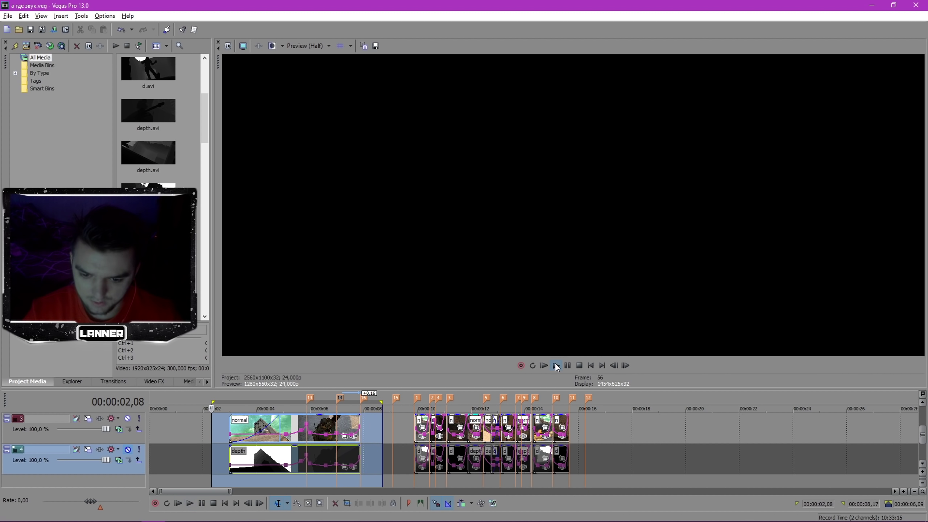
click(579, 365)
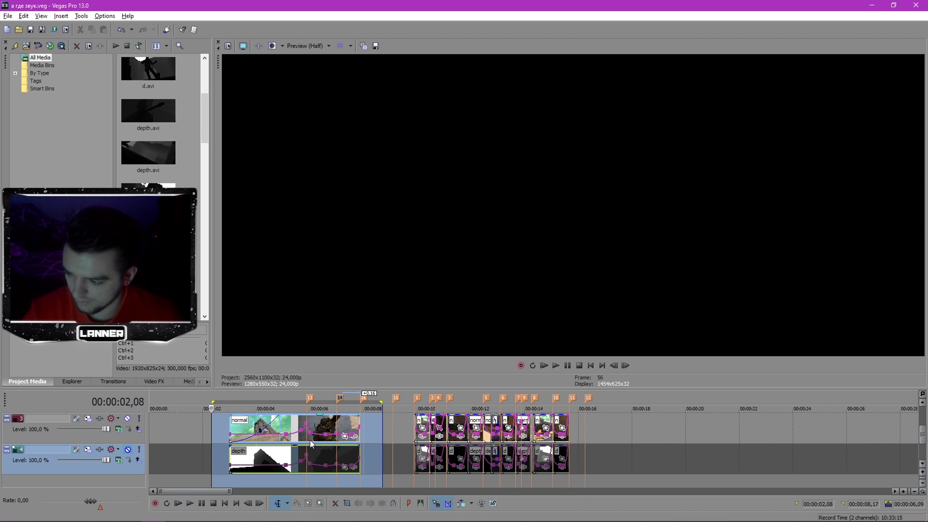
Step: Add a marker on the music beat at 00:00:08,16 and check the following beat at marker 15
scroll(330, 448, up, 1)
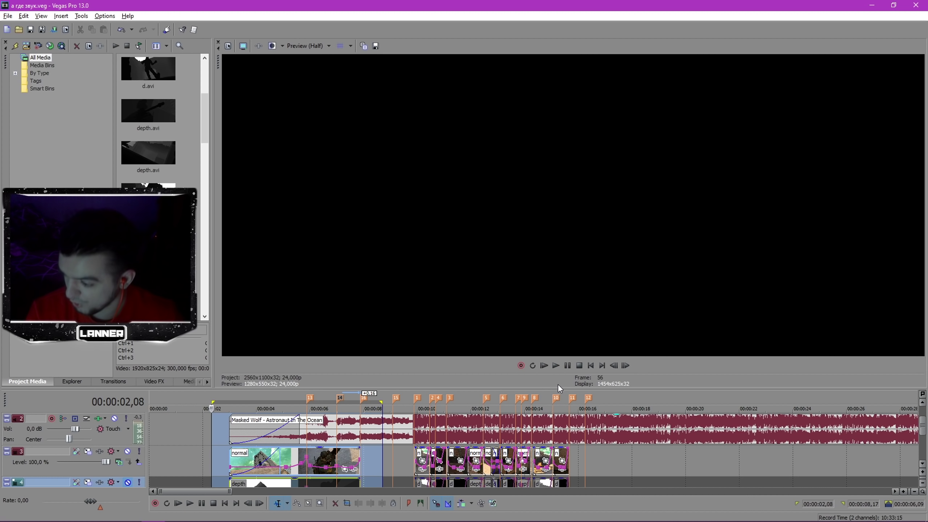
scroll(537, 401, up, 5)
click(677, 451)
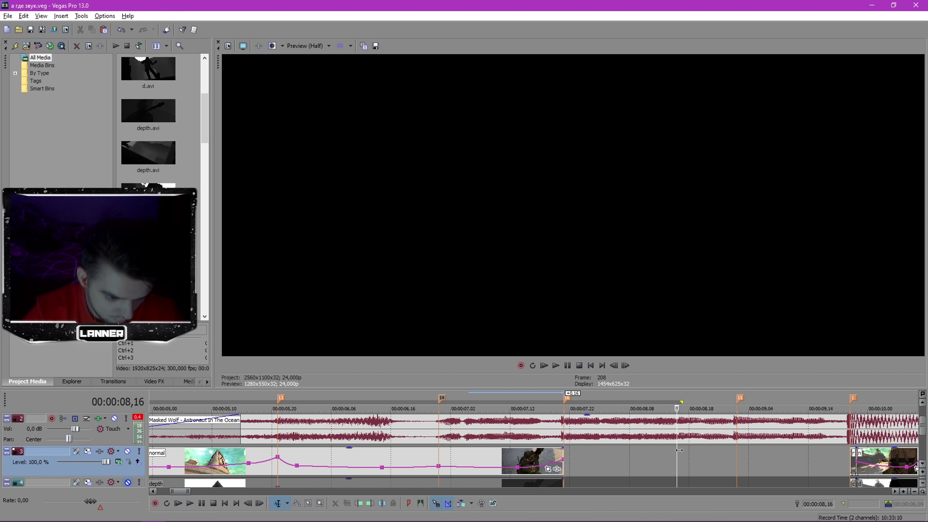
scroll(677, 450, up, 2)
click(616, 427)
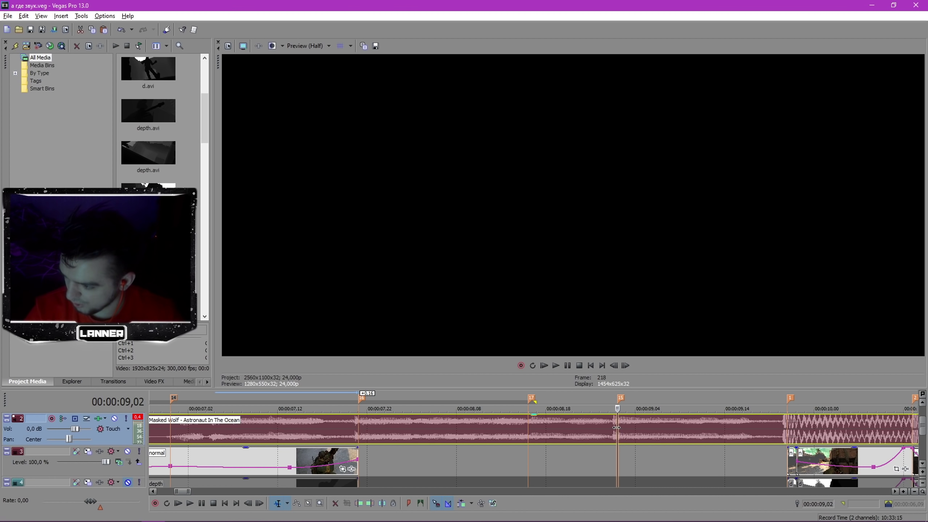
click(614, 459)
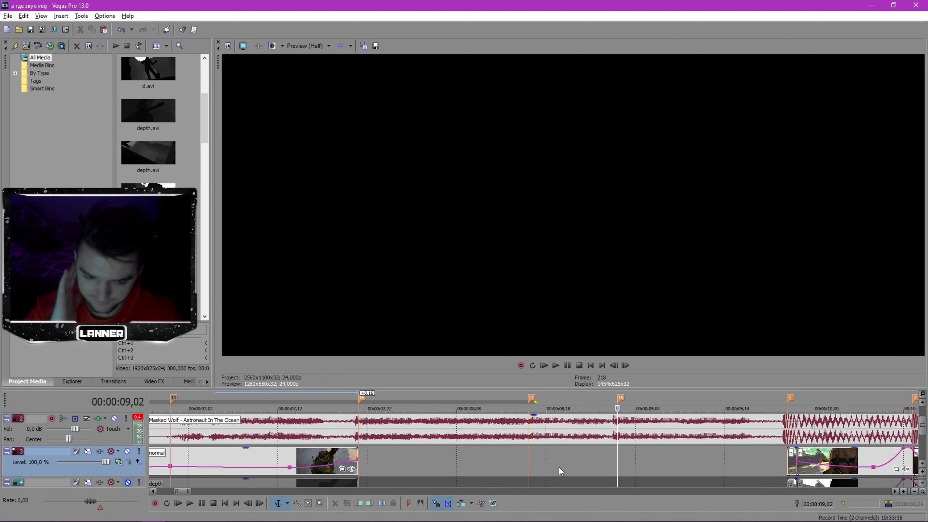
scroll(559, 467, down, 2)
click(469, 470)
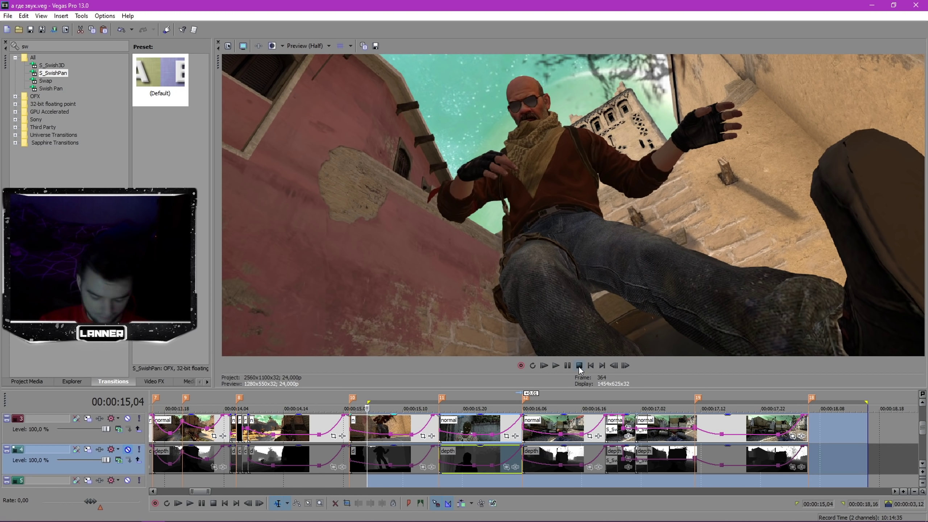
Step: Look over the whole arrangement and place the edit cursor just past the last clip
scroll(690, 454, down, 5)
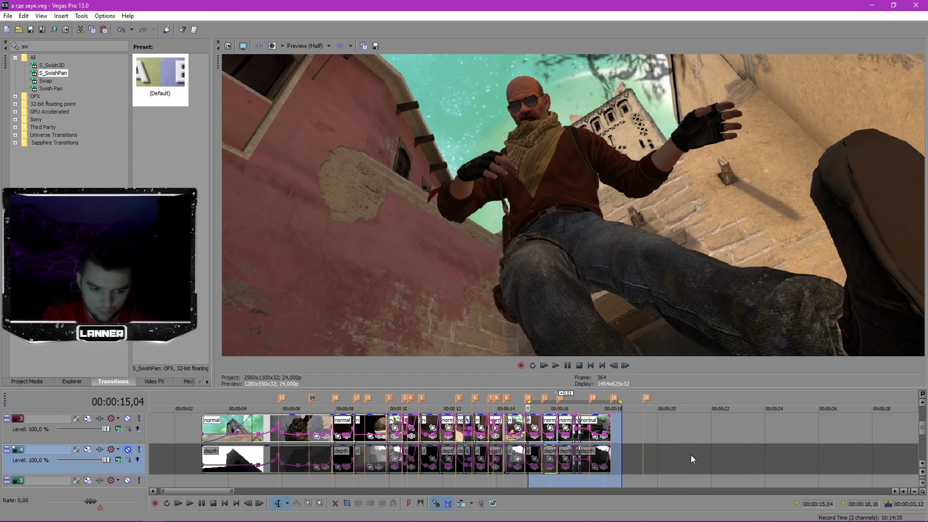
click(656, 448)
scroll(639, 440, up, 1)
scroll(574, 441, up, 4)
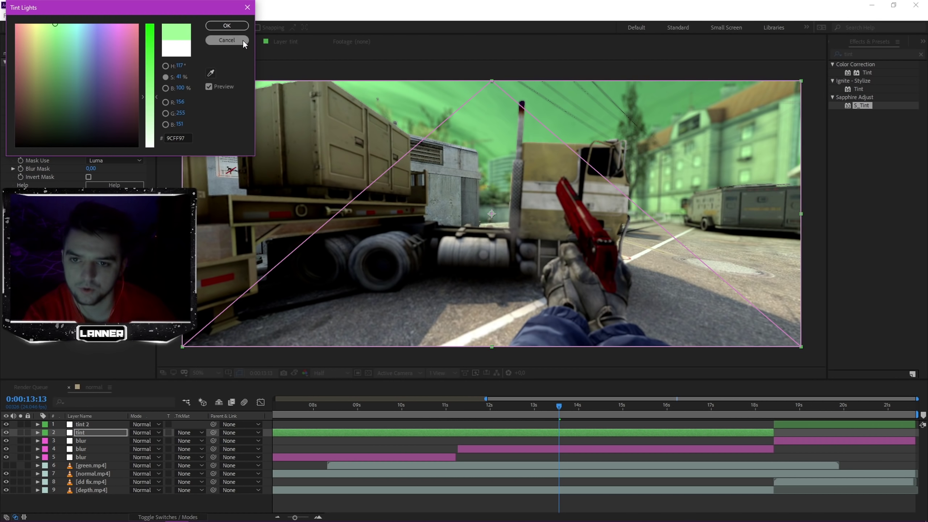
Step: Switch to After Effects, set the tint layer's Tint Lights colour to 9CFF97 and save the project
key(Return)
click(91, 120)
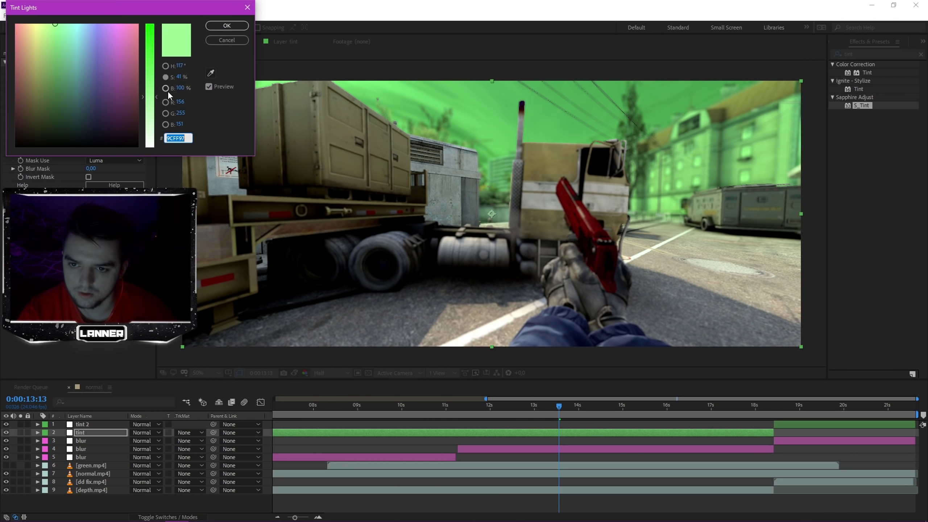
click(227, 26)
key(ctrl+s)
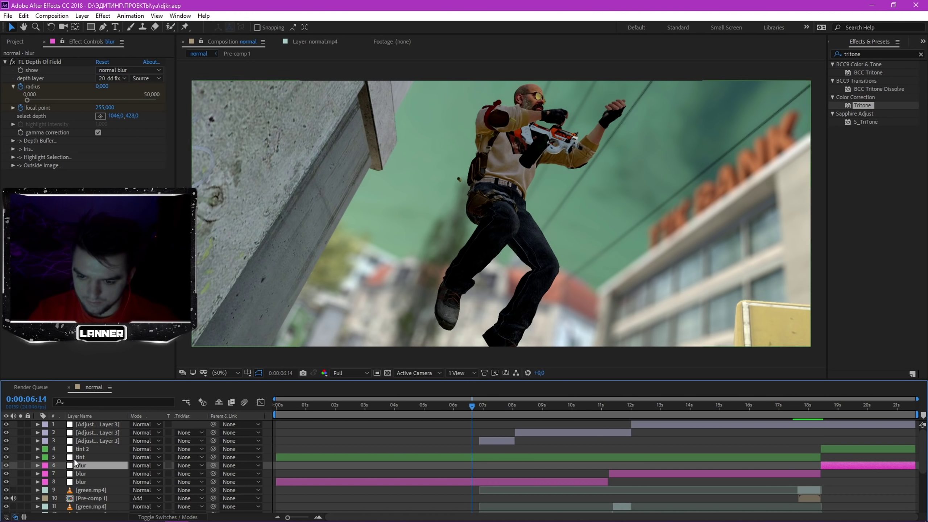
Step: Select the top eight layers, from the first adjustment layer through the last blur layer, and toggle their visibility
click(91, 424)
shift+click(81, 482)
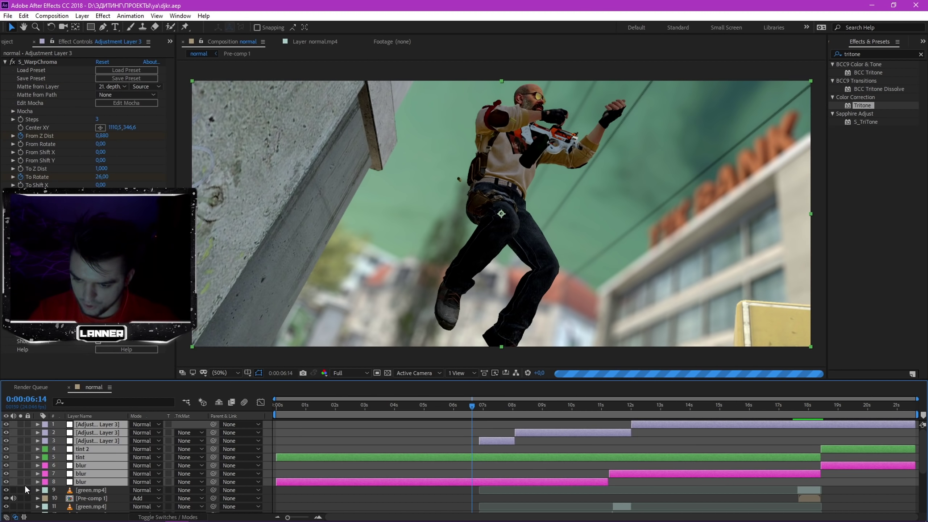
click(6, 481)
click(397, 435)
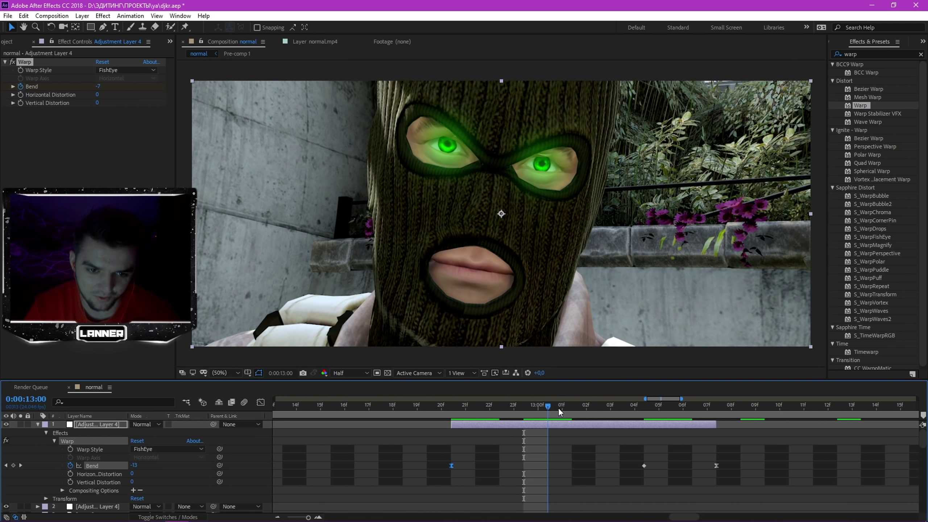
Step: Scrub through the FishEye warp animation after 0:00:13:00 and look over the other adjustment layers in the normal composition
click(569, 409)
drag(581, 410, 590, 409)
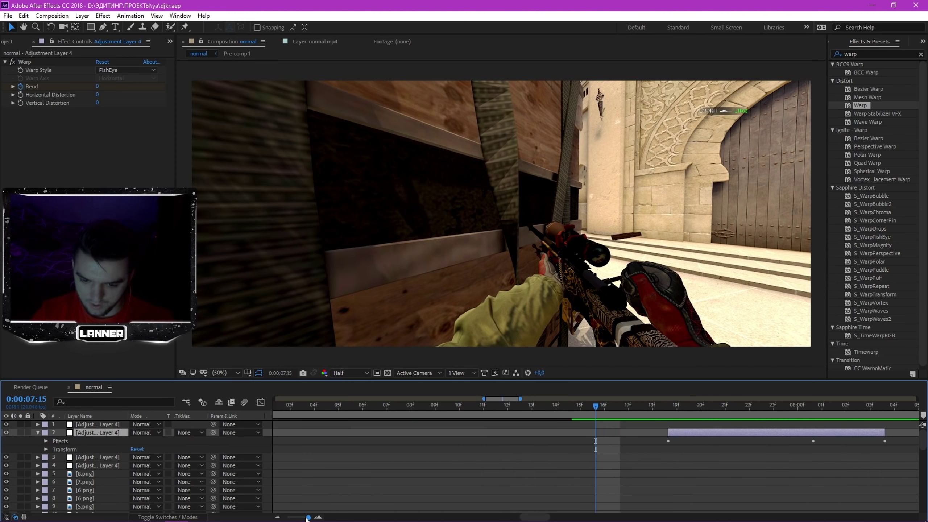
scroll(50, 411, down, 5)
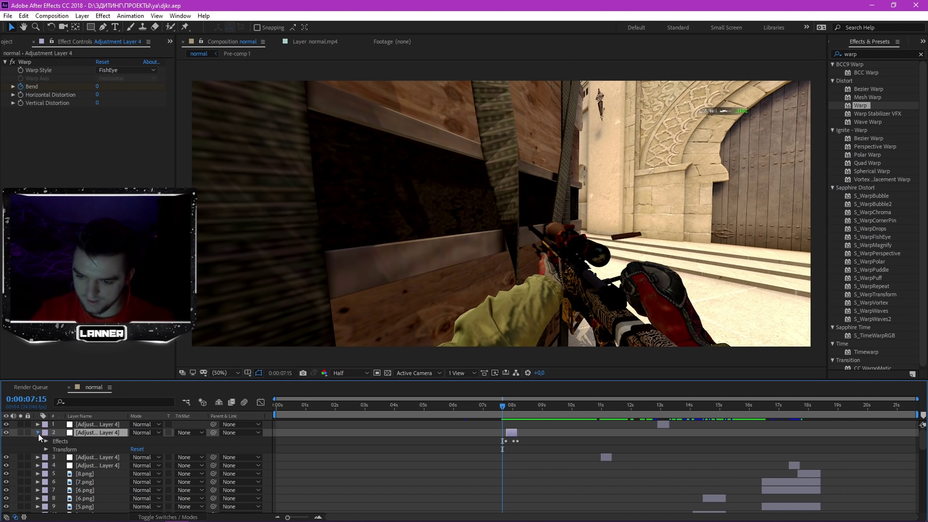
scroll(75, 466, down, 3)
Step: Show the Diffusion tool's settings for the masked character shot in Magic Bullet Looks
click(79, 485)
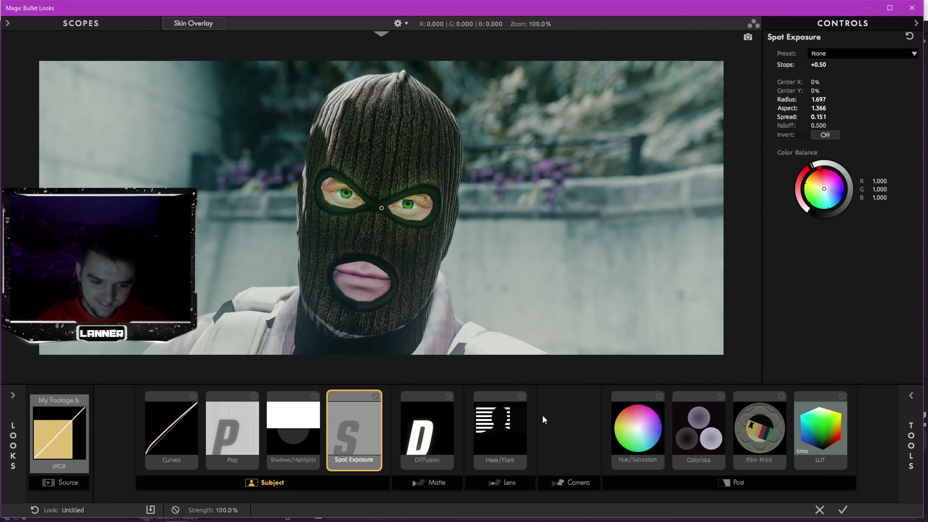
click(435, 410)
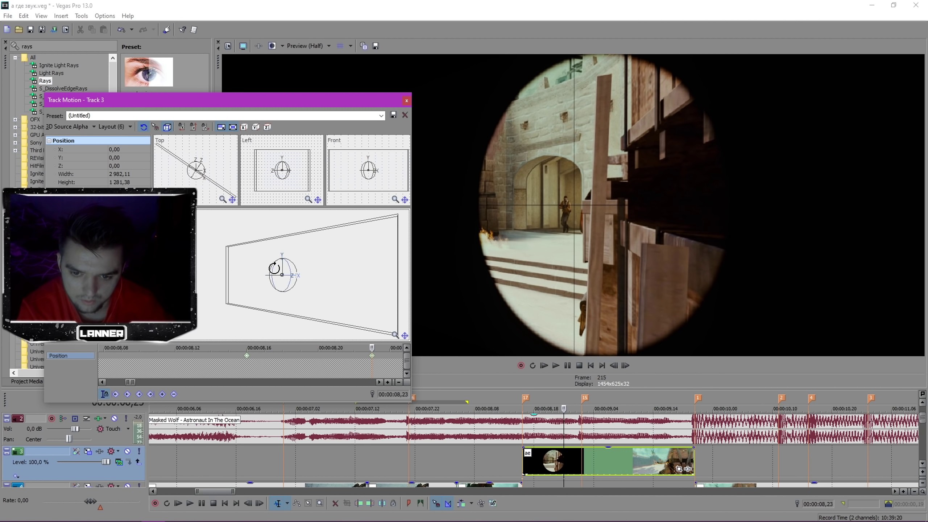
Step: Switch to Vegas Pro and rotate track 3 in 3D with Track Motion at 00:00:08,23
drag(274, 267, 411, 211)
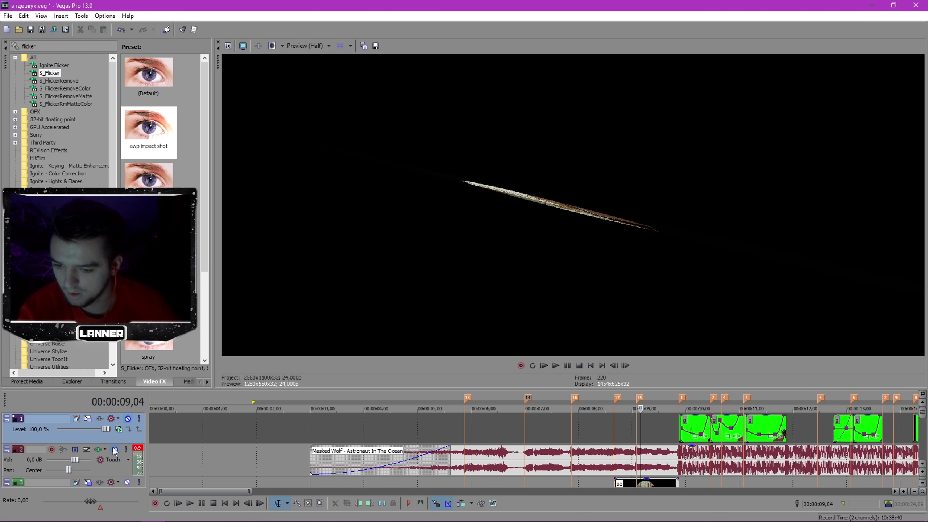
Step: Mute the music track and play the finished edit from 00:00:03,00 to check the clips and sound effects
click(114, 450)
click(553, 366)
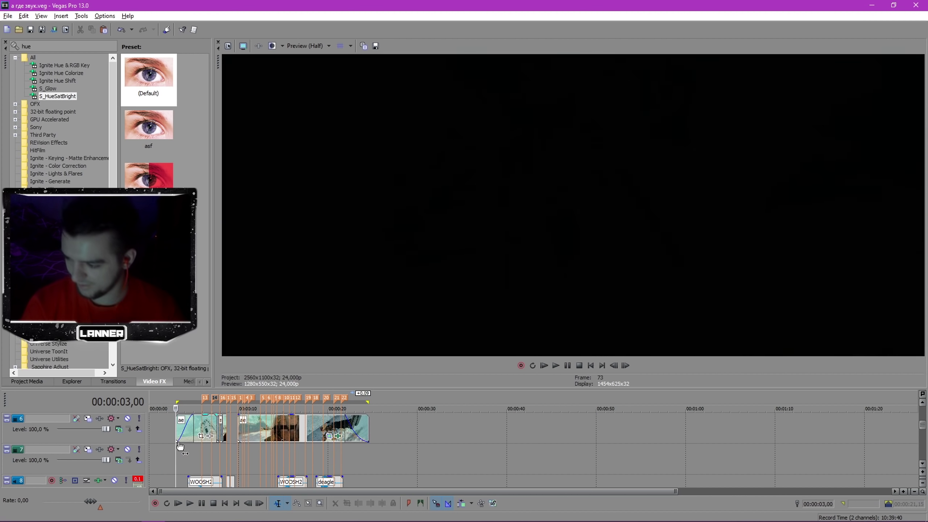
click(179, 446)
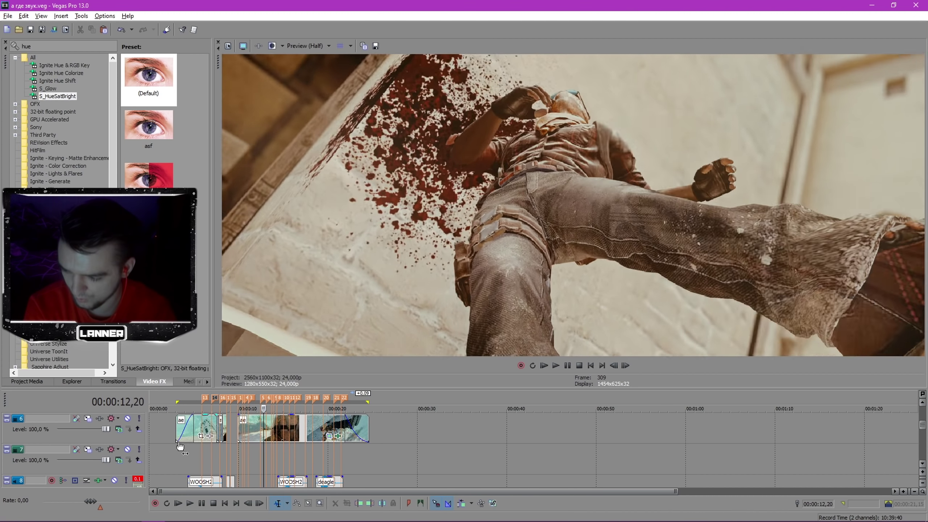
click(555, 365)
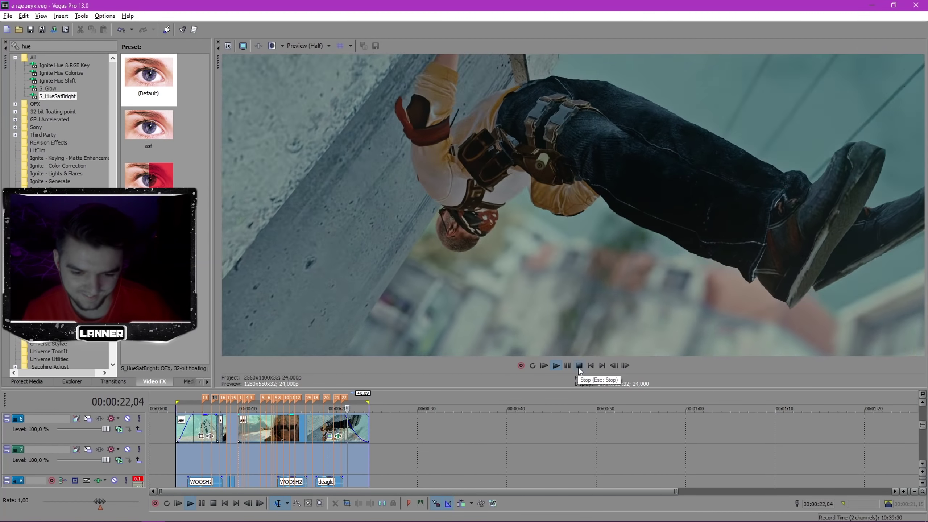
click(579, 365)
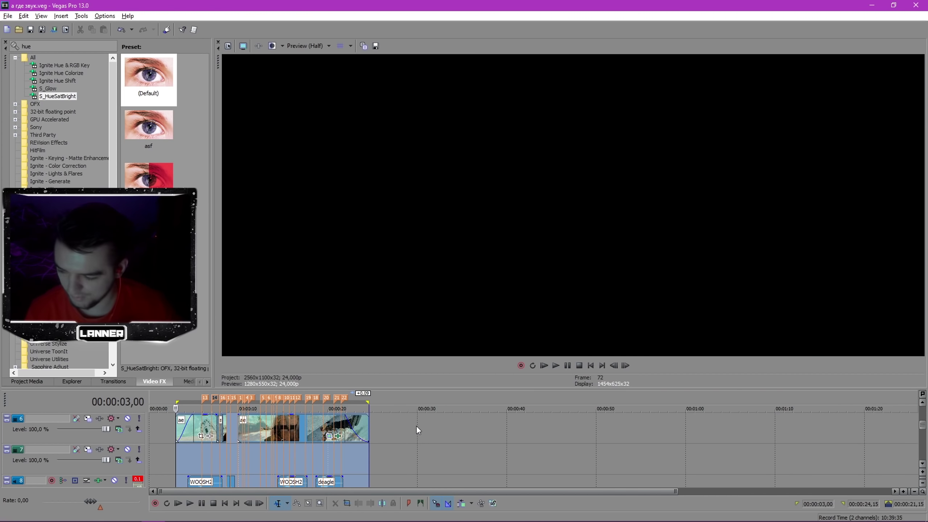
scroll(255, 430, up, 2)
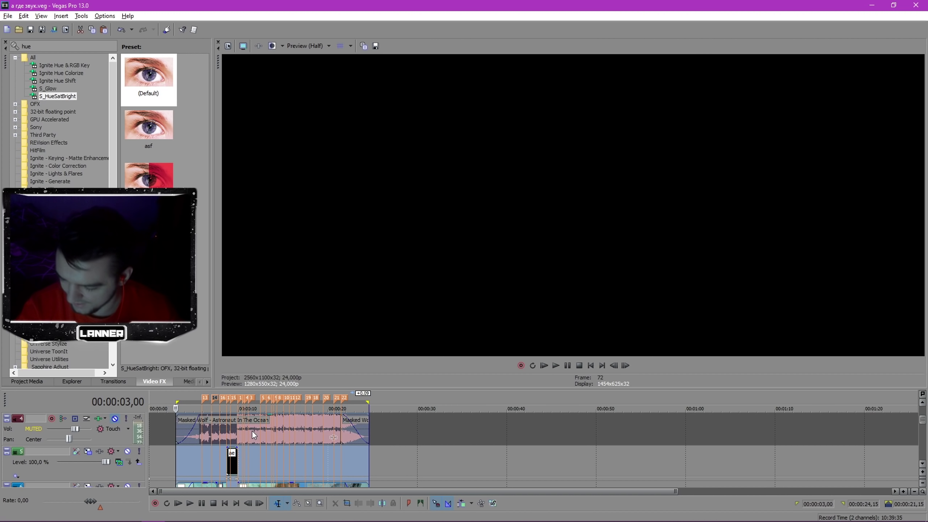
Step: Unmute the "Masked Wolf - Astronaut In The Ocean" music track
scroll(250, 433, up, 2)
scroll(321, 449, up, 2)
click(493, 445)
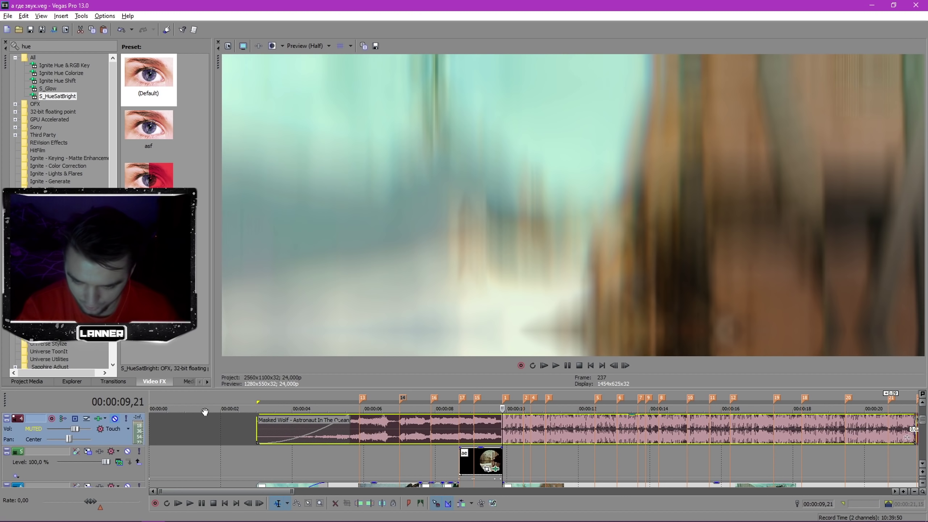
click(113, 418)
scroll(548, 446, up, 2)
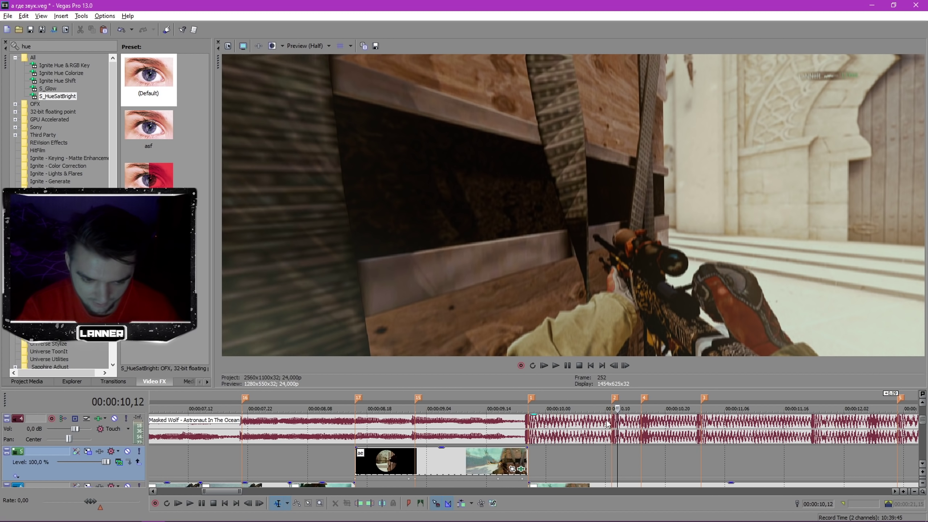
Step: Play the whole edit with its music from 00:00:03,00 to check the sync with the clips
scroll(607, 424, down, 4)
click(255, 452)
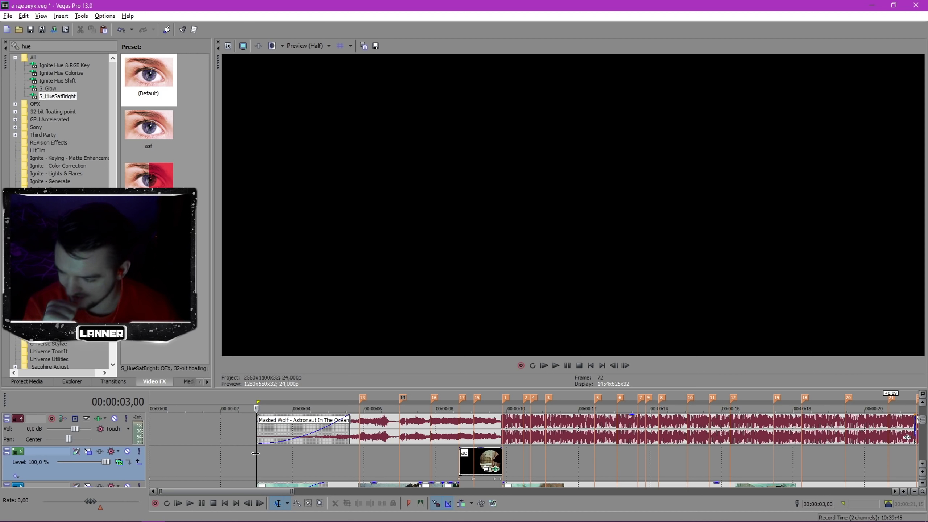
scroll(449, 445, down, 2)
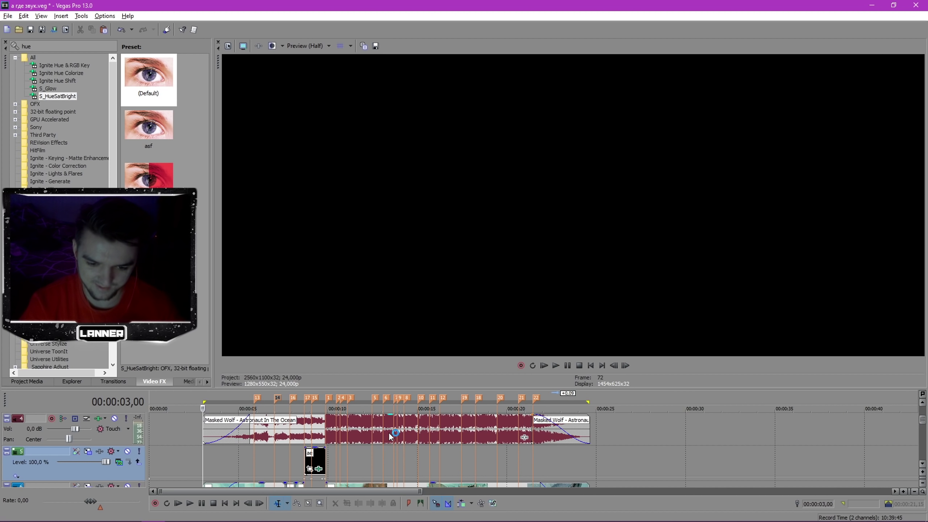
click(556, 366)
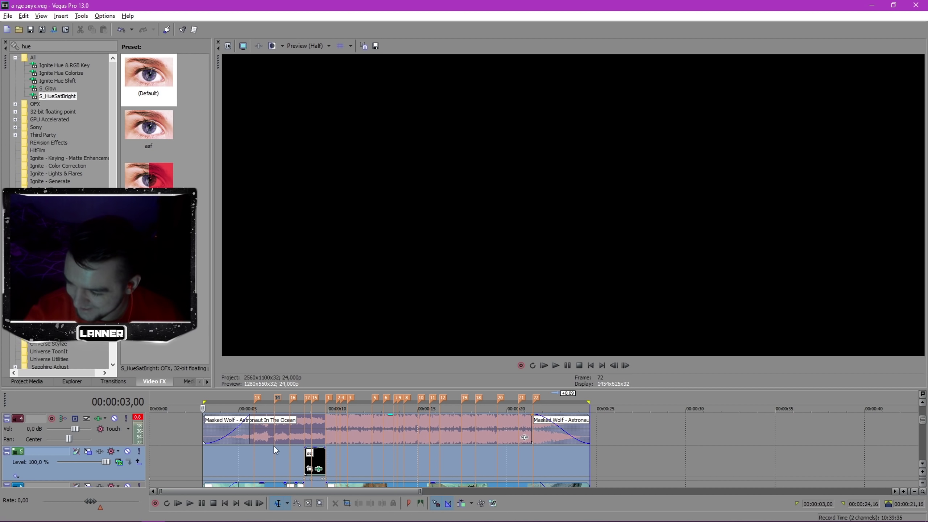
Step: Replay parts of the edit with music, covering the opening tower shot and the transition near marker 1
click(253, 447)
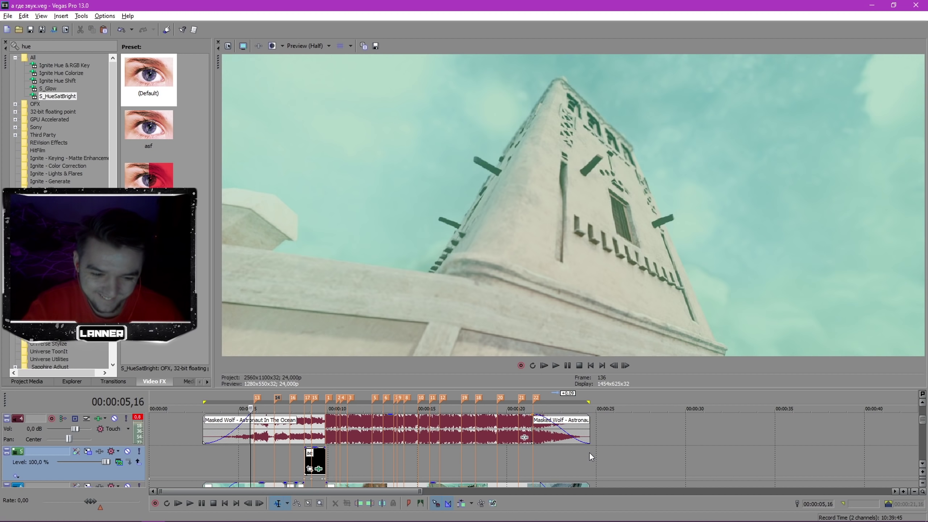
click(206, 446)
key(space)
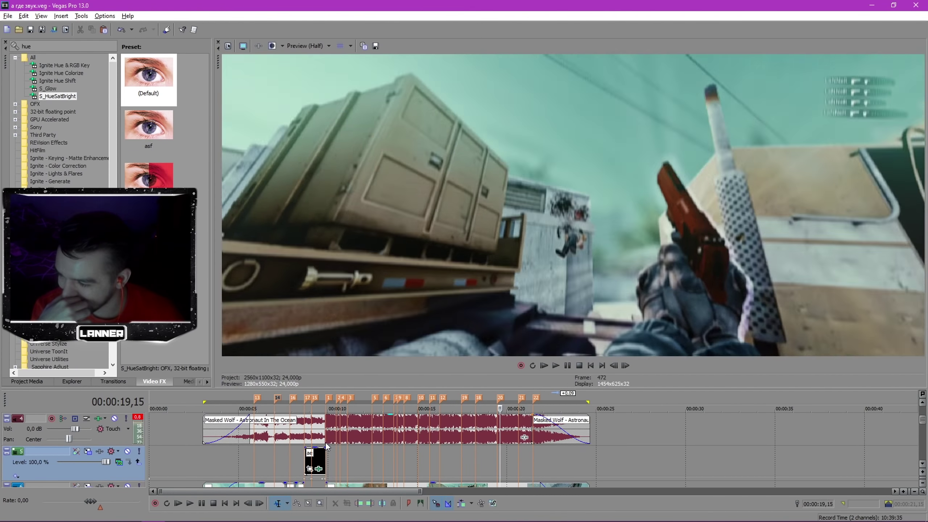
double_click(328, 442)
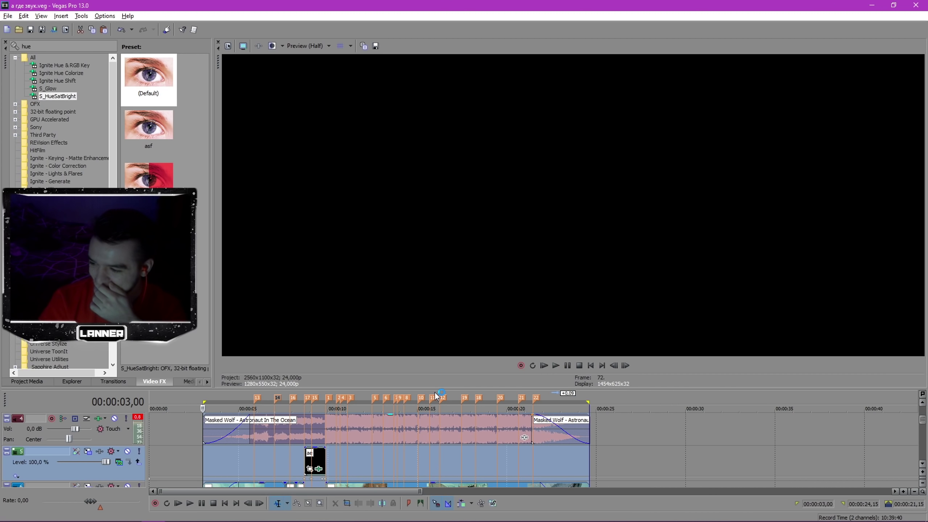
key(space)
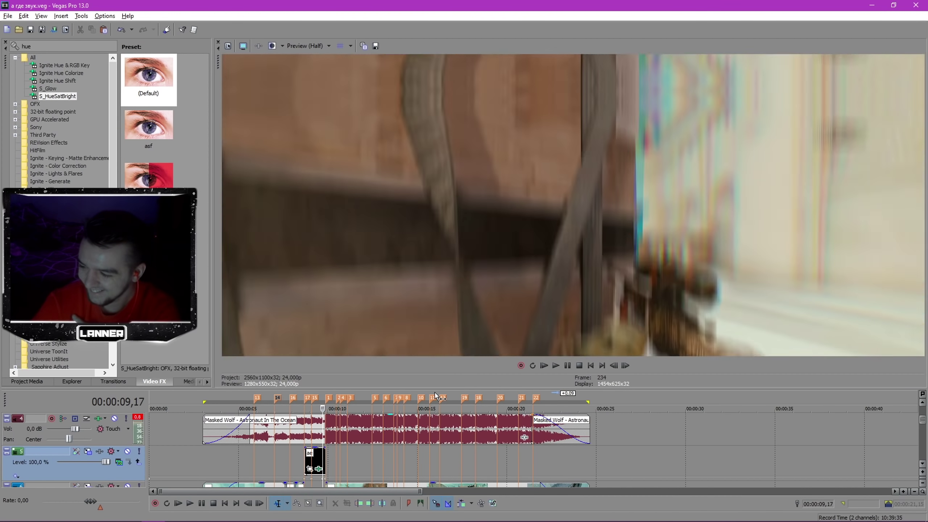
key(space)
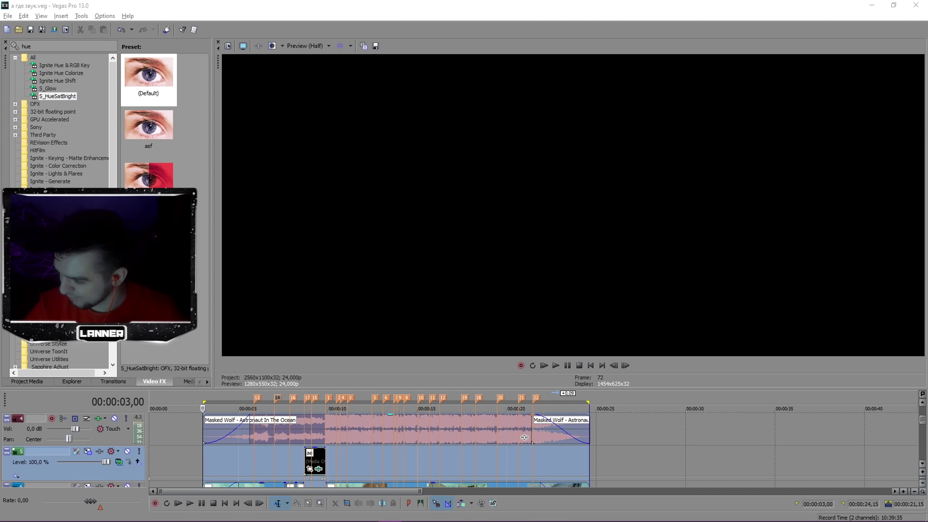